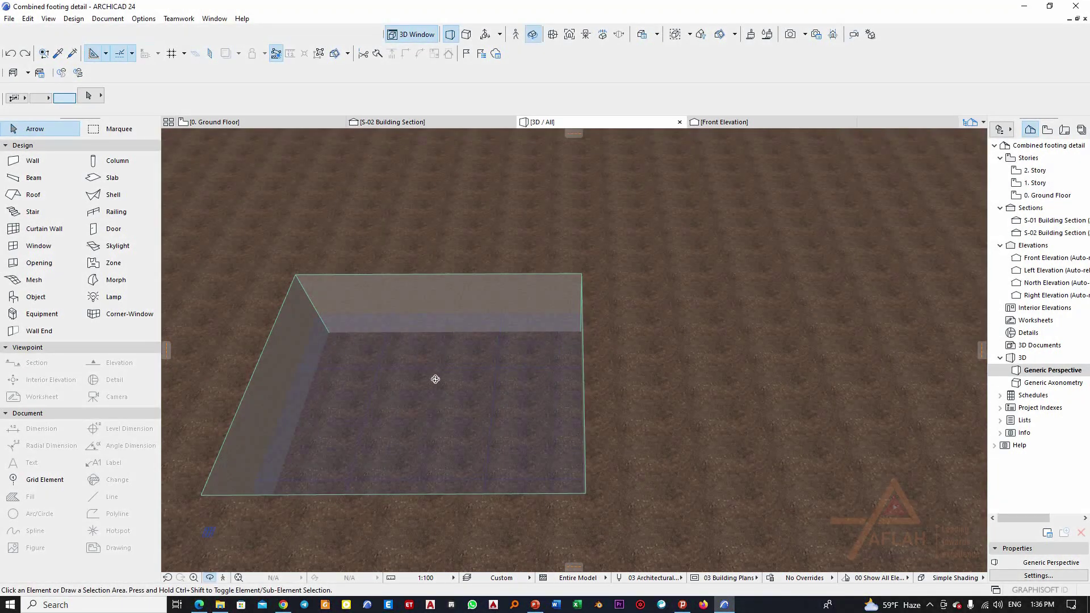
# Examine the rectangular foundation excavation in 3D, viewing its side walls and soil floor from several angles
pyautogui.moveTo(368, 356); pyautogui.dragTo(411, 197)
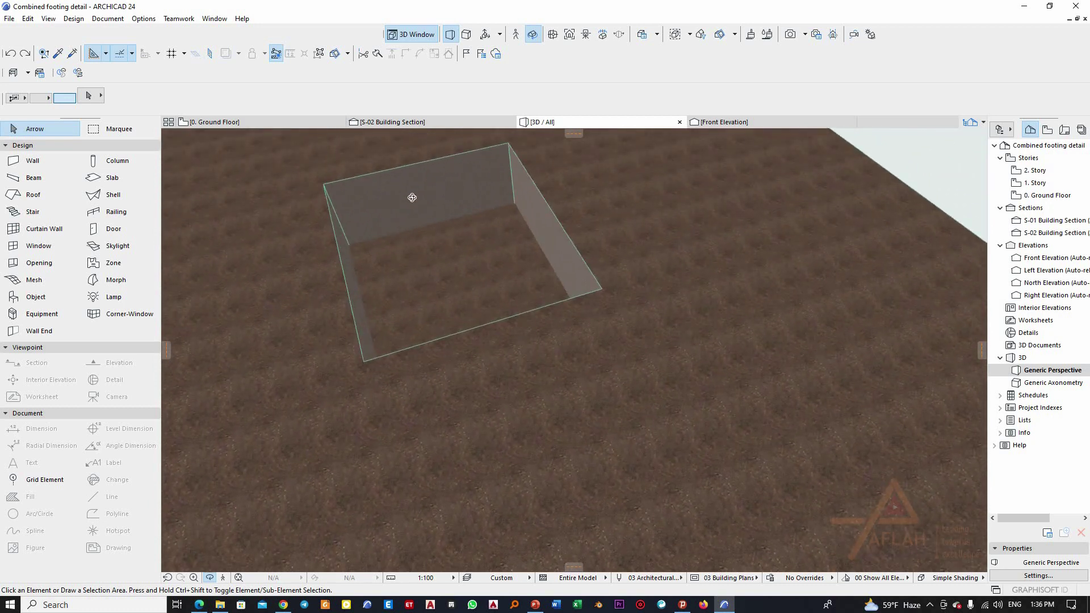
pyautogui.scroll(-1, 438, 230)
pyautogui.scroll(4, 477, 296)
pyautogui.scroll(1, 488, 363)
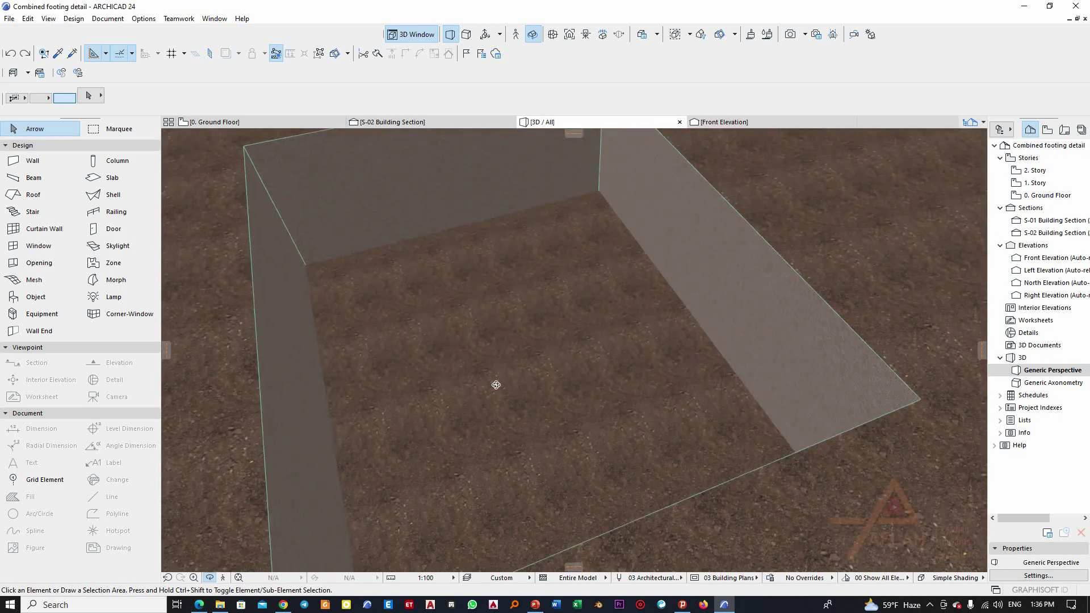
pyautogui.moveTo(496, 384); pyautogui.dragTo(480, 342)
pyautogui.scroll(-3, 479, 341)
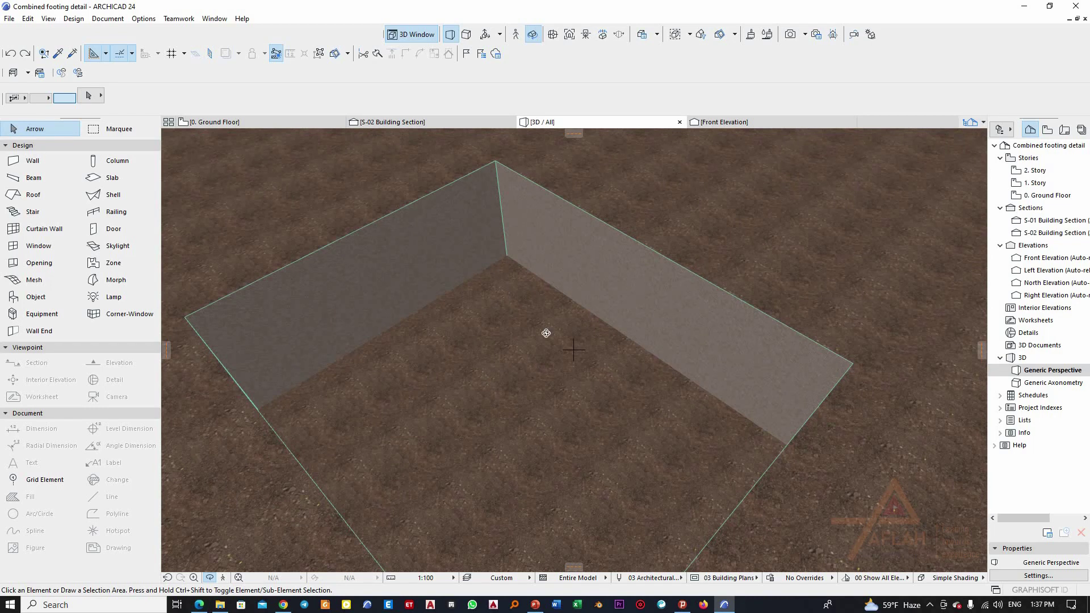
pyautogui.scroll(-2, 540, 324)
pyautogui.scroll(3, 555, 382)
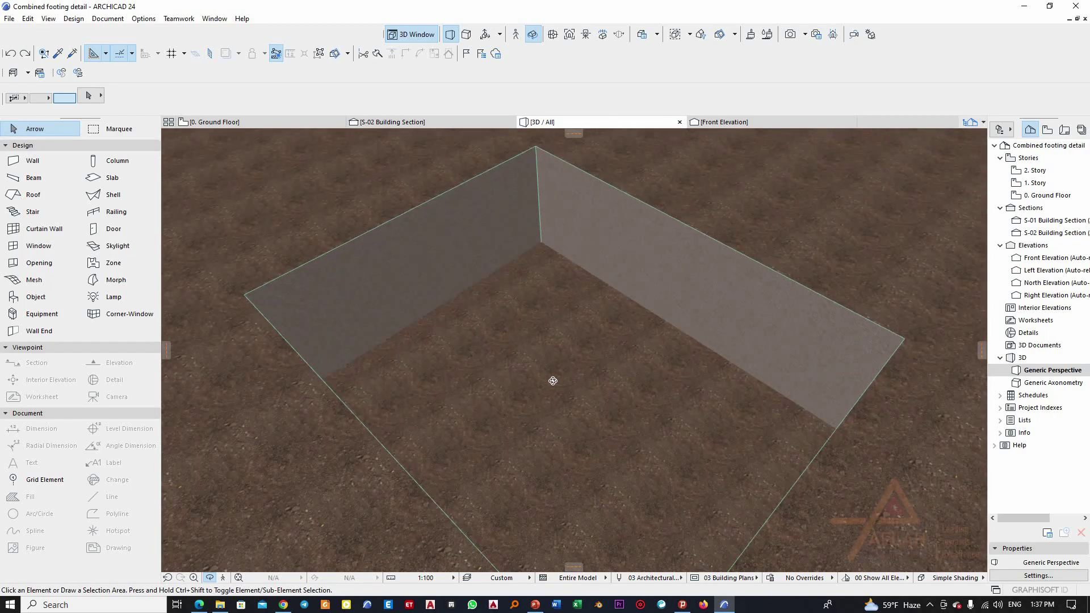
pyautogui.scroll(2, 548, 273)
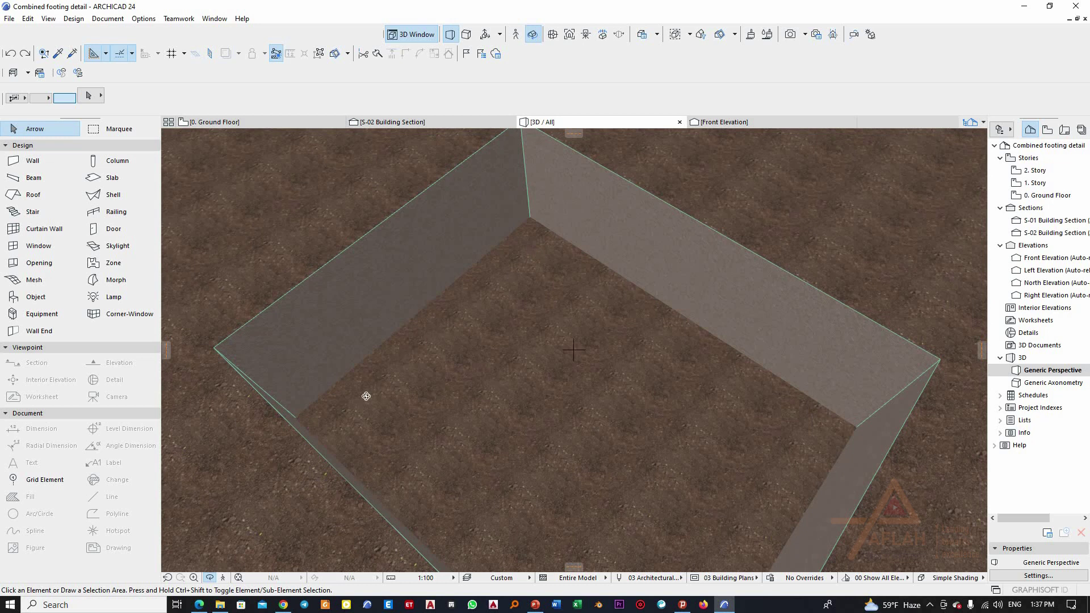
pyautogui.scroll(-1, 447, 346)
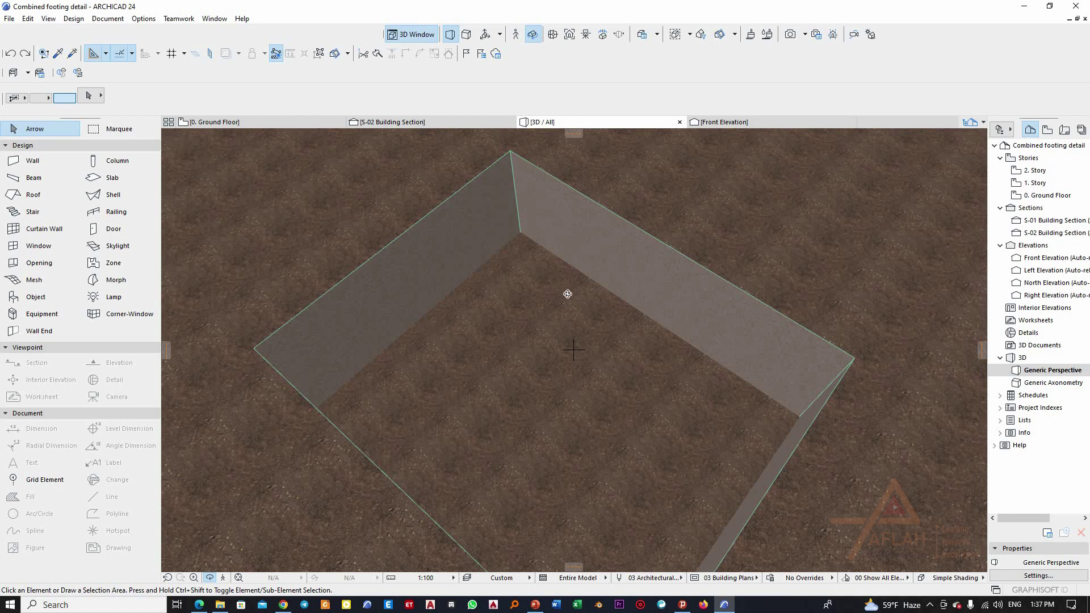
pyautogui.scroll(5, 572, 310)
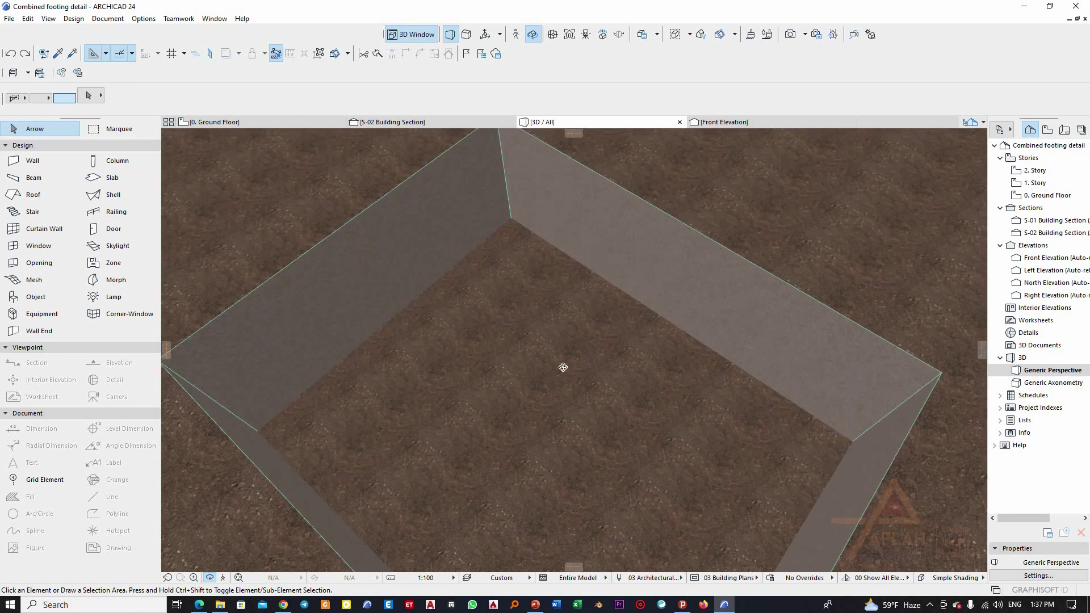
pyautogui.scroll(1, 542, 342)
pyautogui.moveTo(504, 339); pyautogui.dragTo(448, 300)
pyautogui.moveTo(485, 342); pyautogui.dragTo(582, 312)
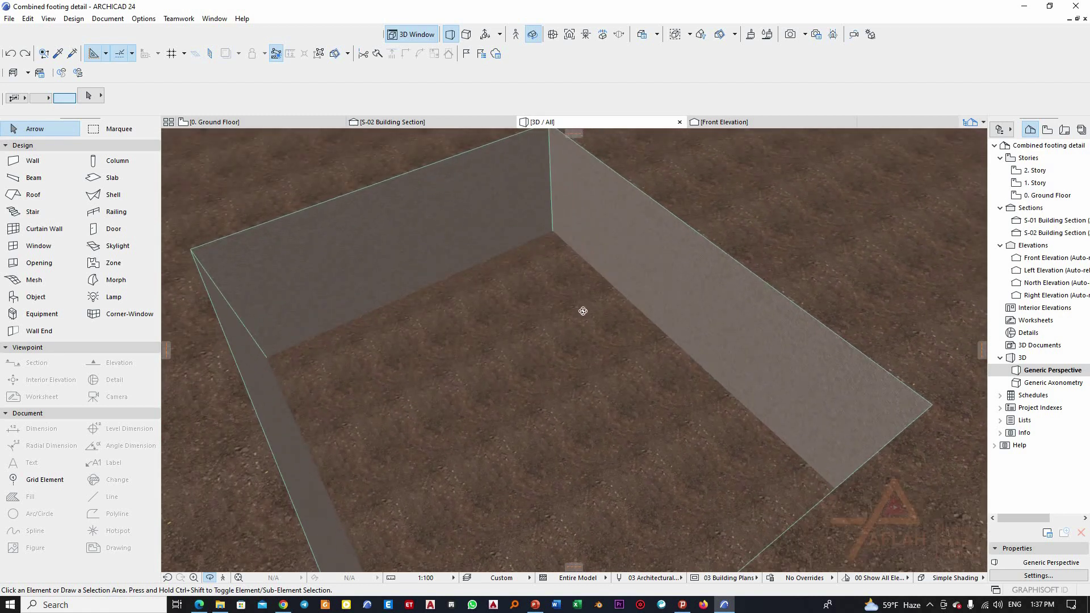
pyautogui.scroll(-2, 568, 308)
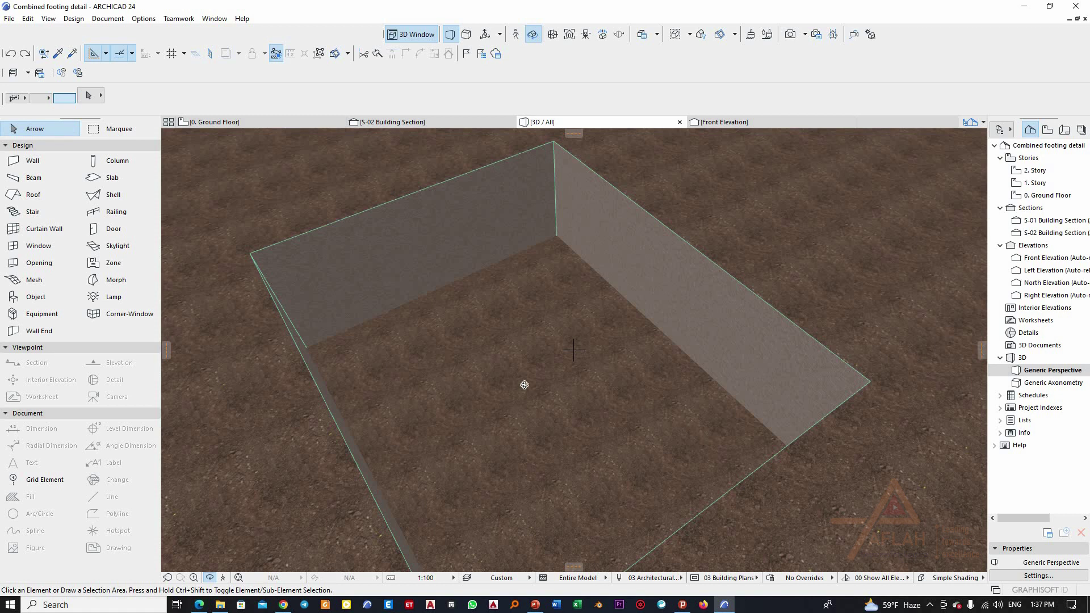
pyautogui.scroll(3, 525, 390)
pyautogui.scroll(-3, 562, 318)
pyautogui.moveTo(625, 404); pyautogui.dragTo(428, 383)
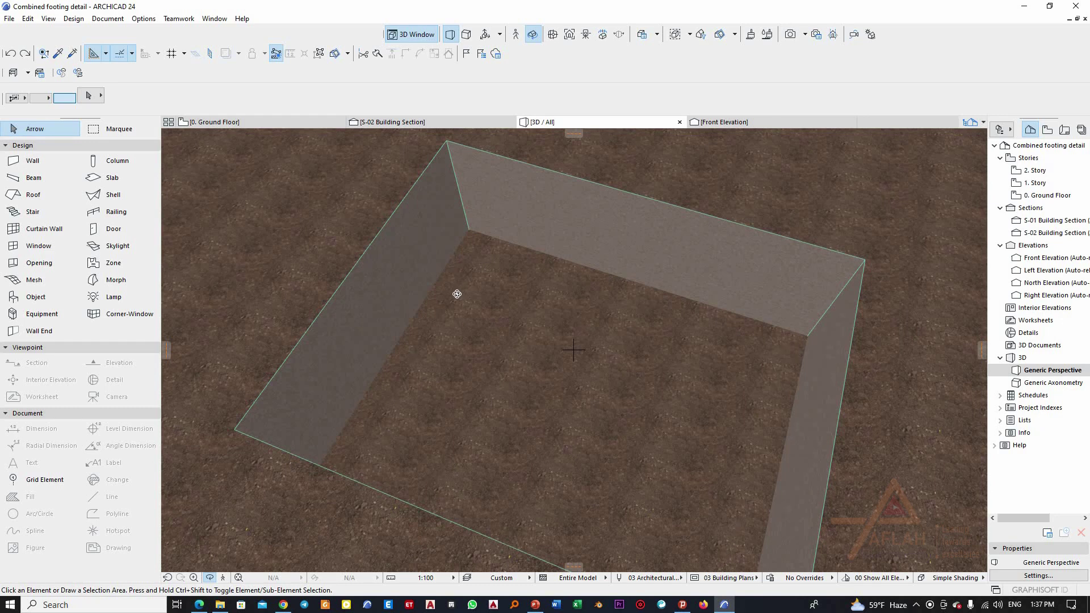
pyautogui.moveTo(445, 376); pyautogui.dragTo(466, 312)
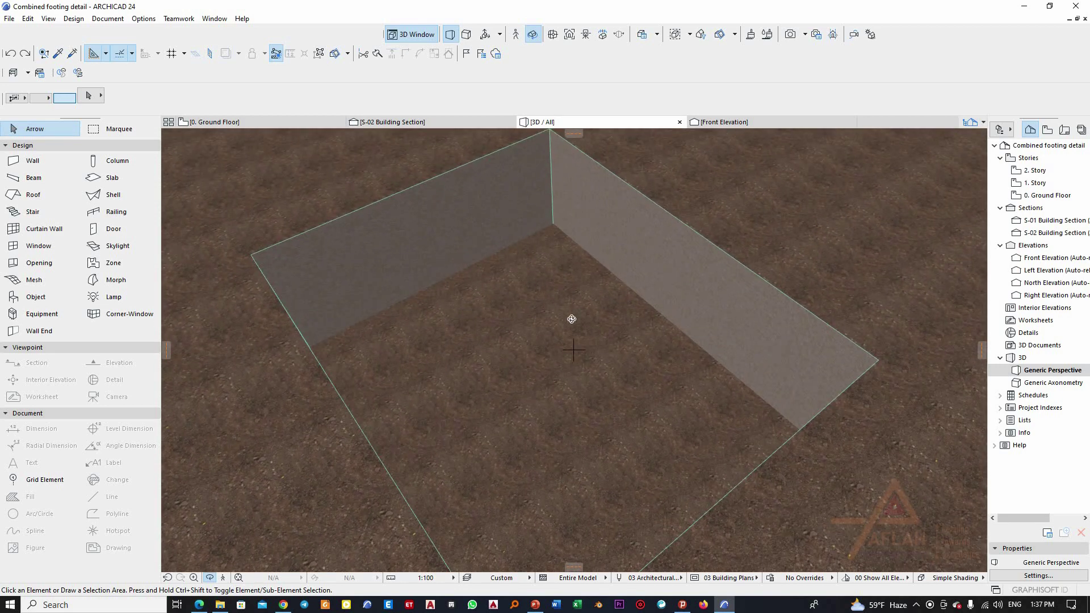
pyautogui.scroll(2, 614, 373)
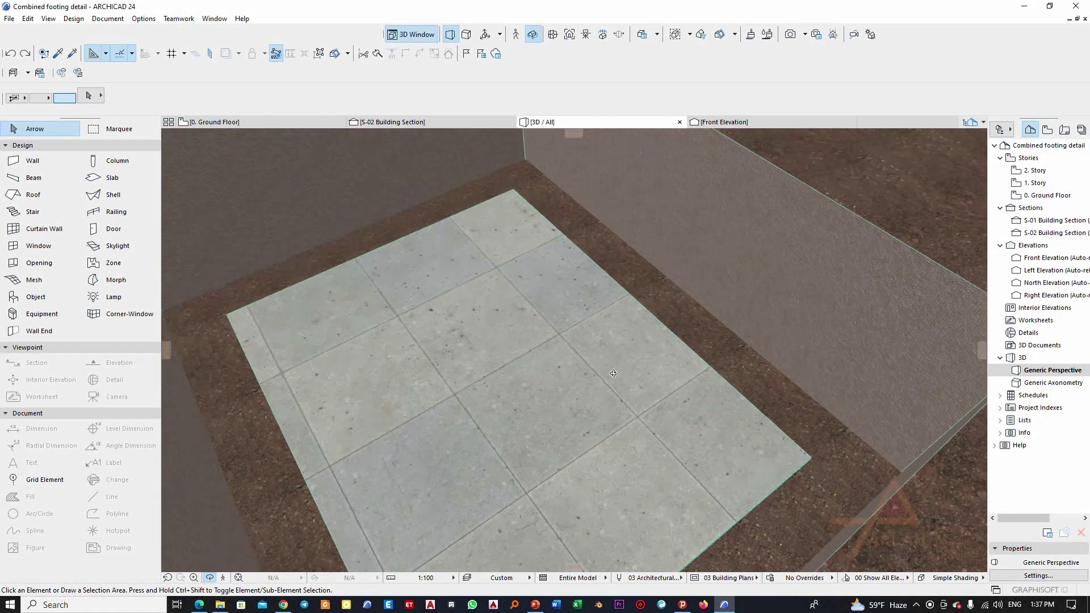
# Examine the concrete slab on the excavation floor and the soil margin around its edges
pyautogui.moveTo(613, 373)
pyautogui.mouseDown()
pyautogui.moveTo(608, 339)
pyautogui.moveTo(601, 366)
pyautogui.mouseUp()
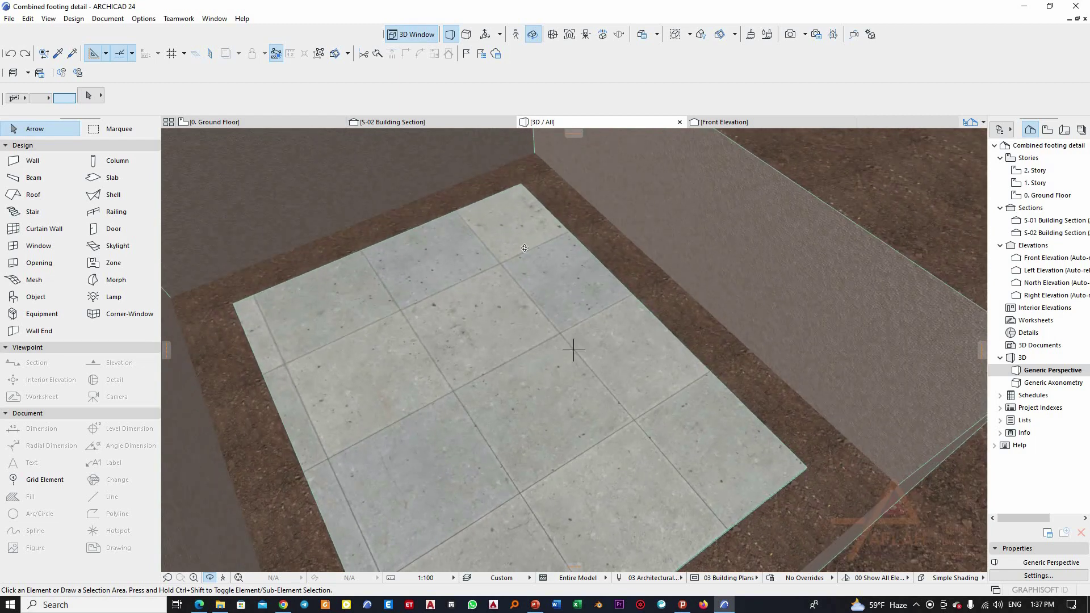
pyautogui.scroll(2, 378, 292)
pyautogui.scroll(-3, 377, 291)
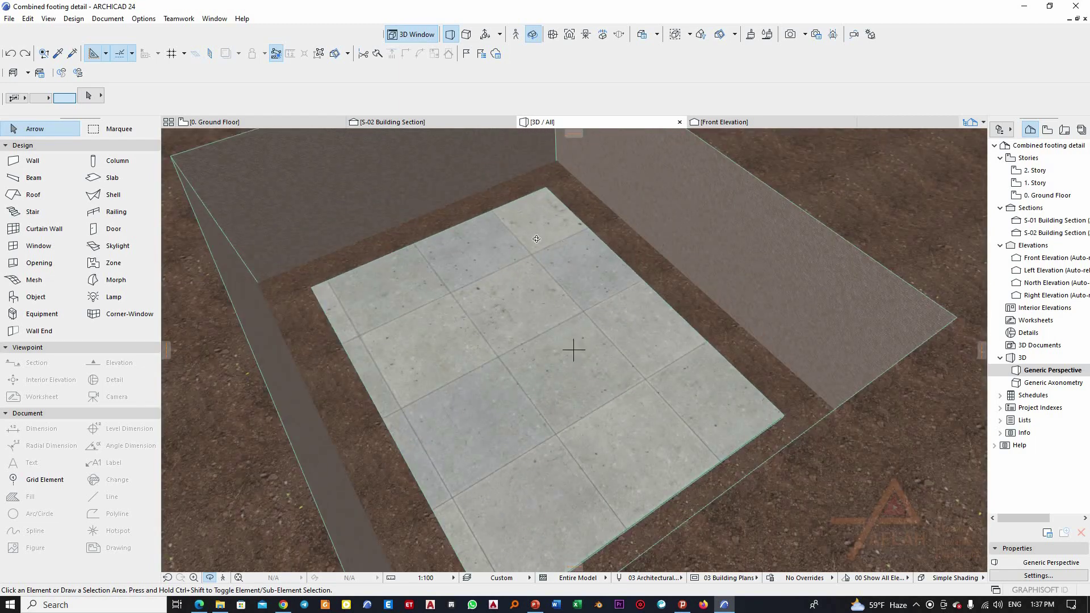
pyautogui.scroll(1, 536, 239)
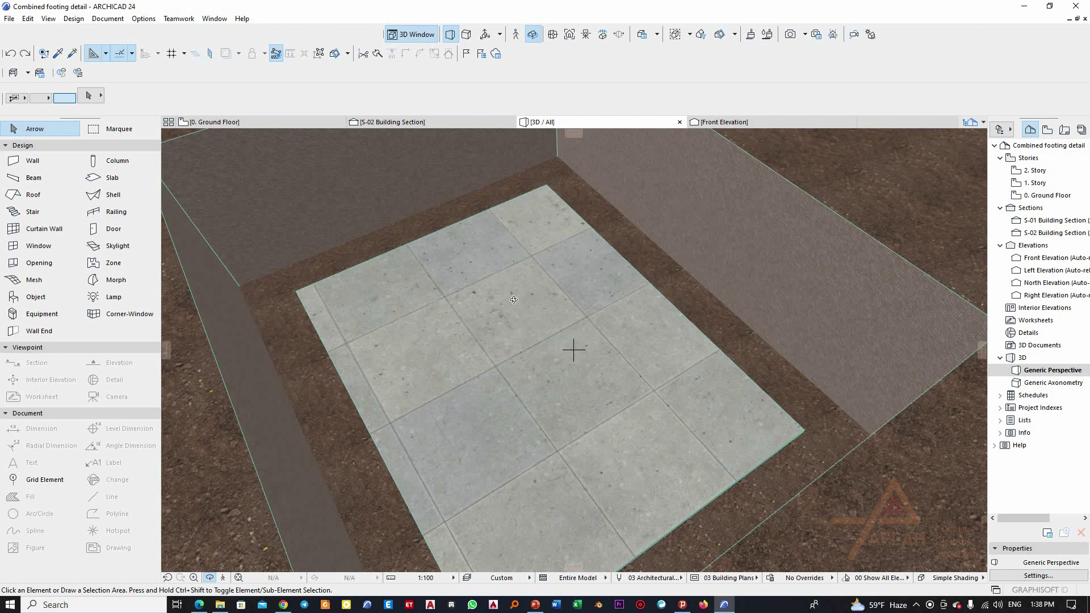
pyautogui.scroll(1, 463, 255)
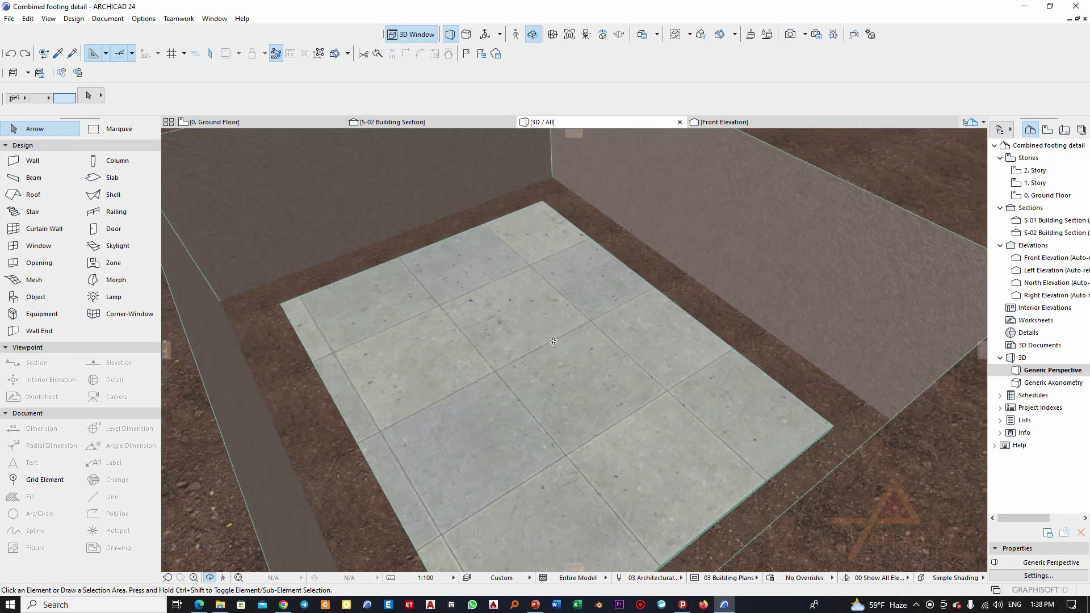
pyautogui.scroll(2, 689, 294)
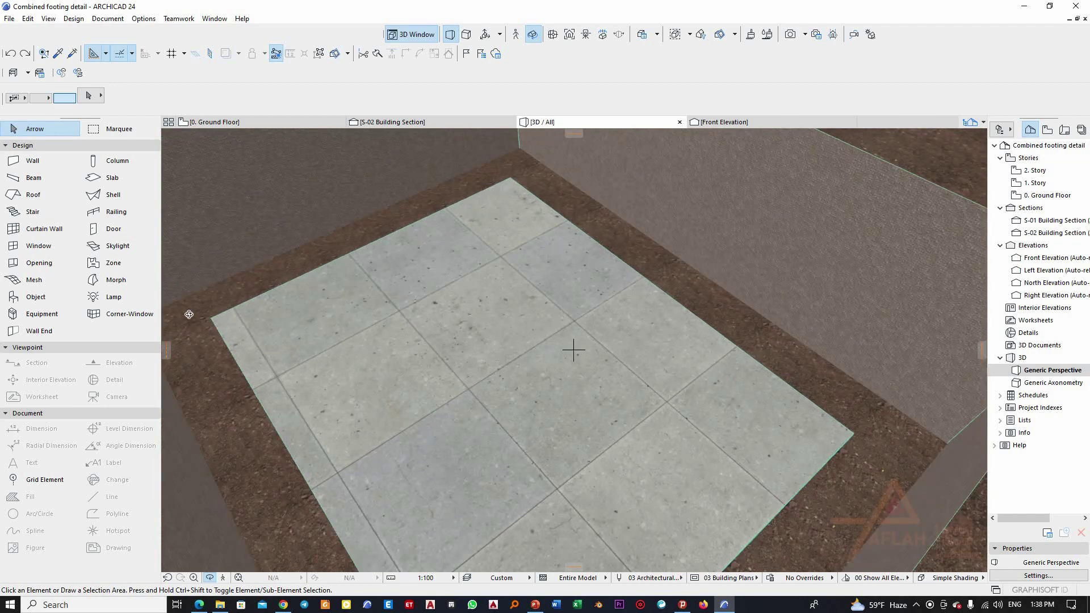
pyautogui.moveTo(527, 358); pyautogui.dragTo(744, 352)
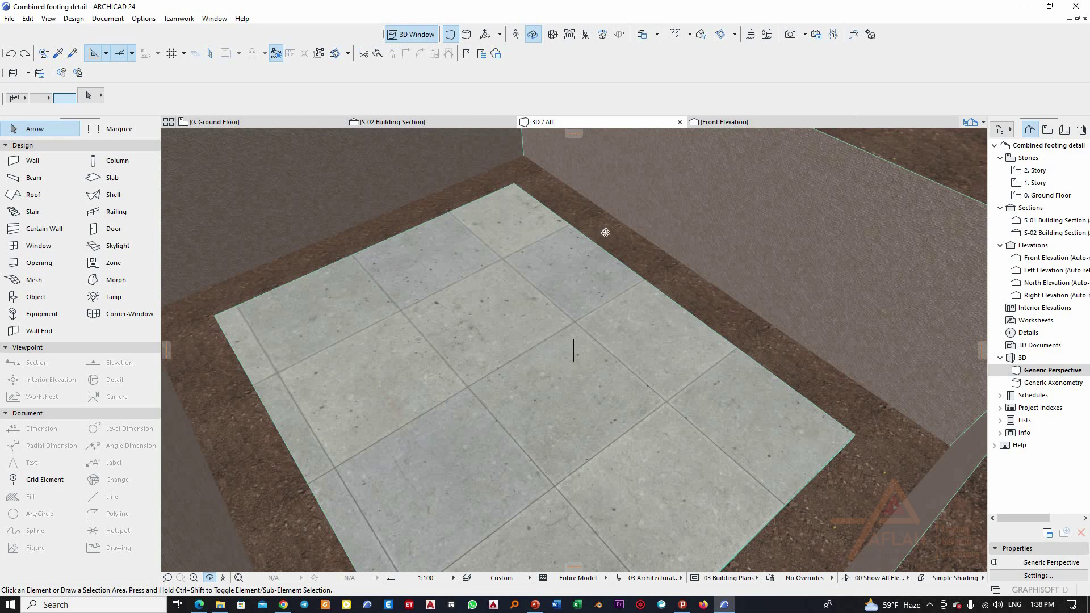
pyautogui.moveTo(528, 202); pyautogui.dragTo(787, 360)
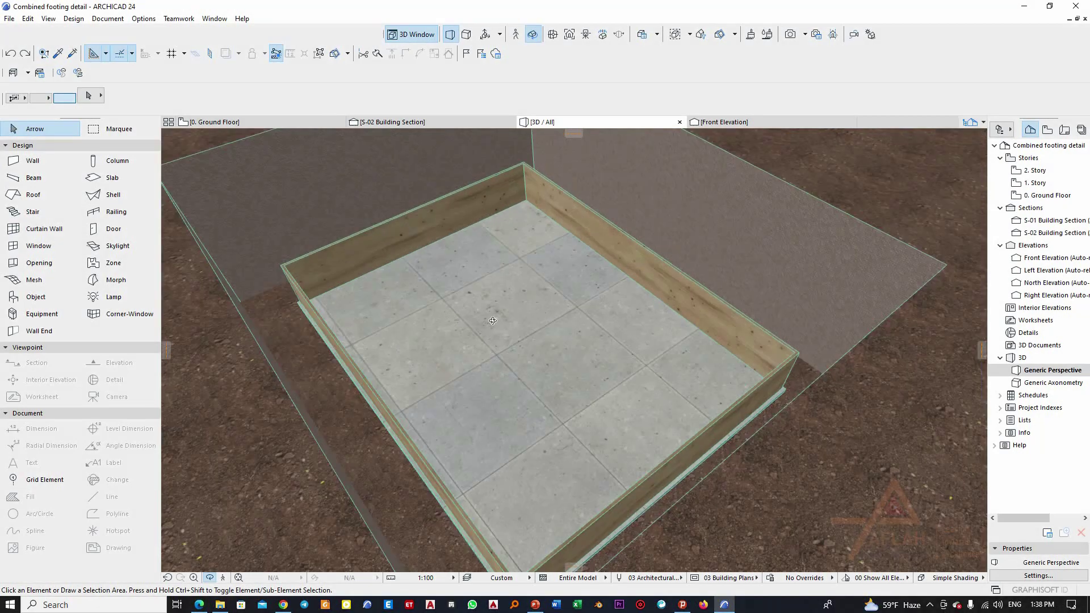
# Inspect the timber formwork around the concrete slab from all sides of the excavation
pyautogui.moveTo(783, 380); pyautogui.dragTo(649, 294)
pyautogui.scroll(3, 584, 261)
pyautogui.scroll(-1, 590, 257)
pyautogui.scroll(-5, 568, 260)
pyautogui.scroll(5, 664, 252)
pyautogui.scroll(-5, 645, 234)
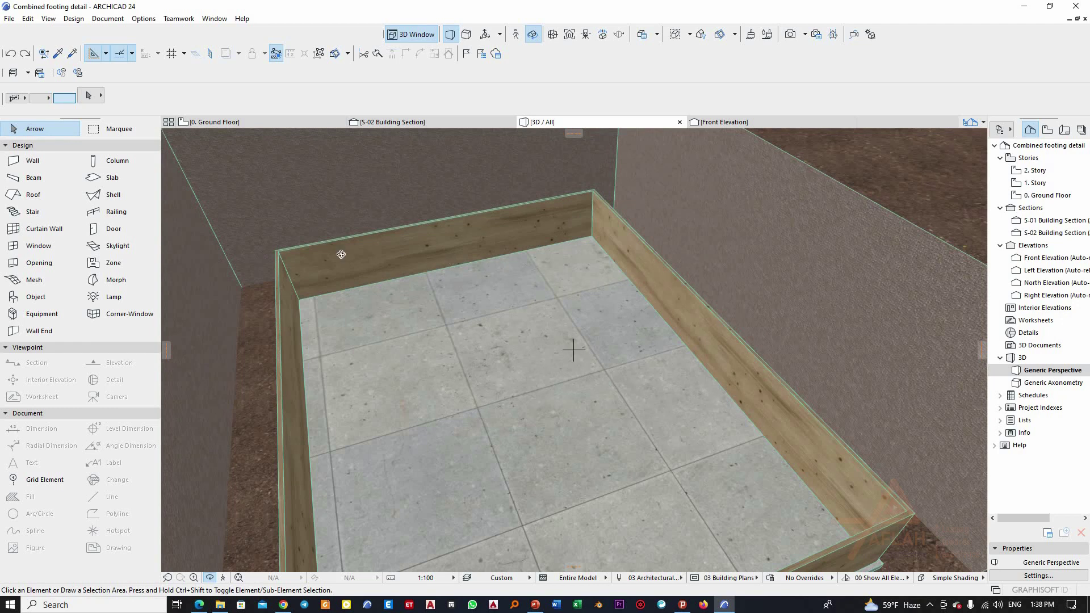
pyautogui.scroll(-1, 340, 254)
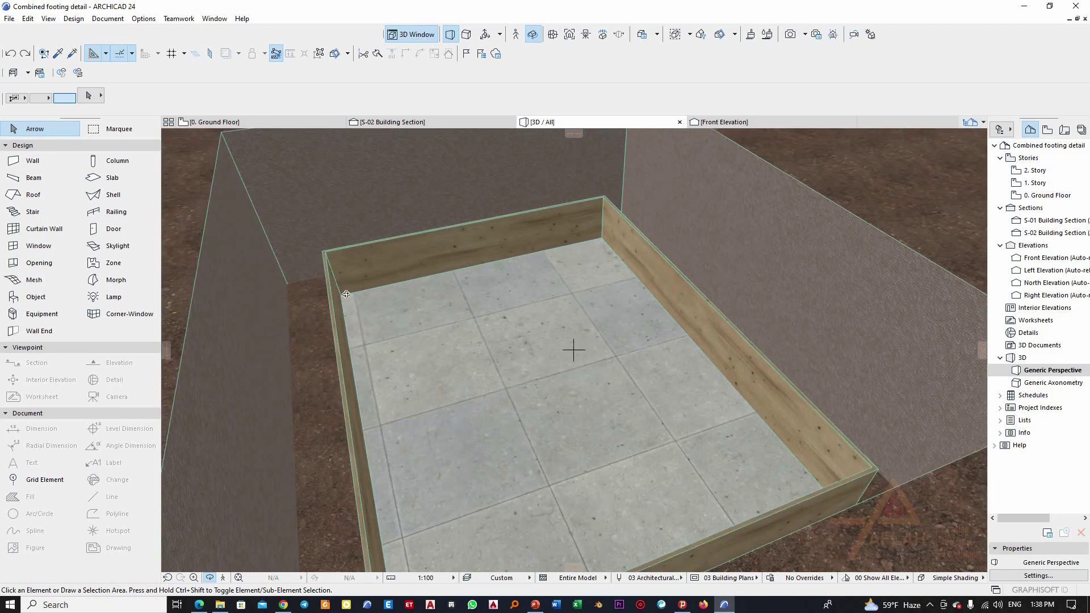
pyautogui.moveTo(418, 300); pyautogui.dragTo(357, 288)
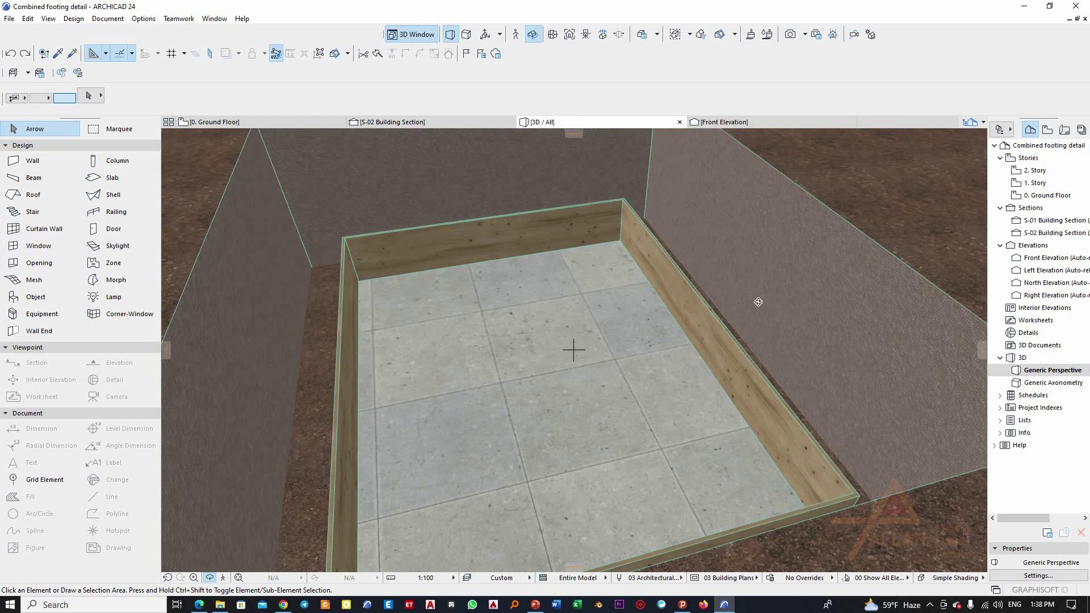
pyautogui.moveTo(759, 302); pyautogui.dragTo(497, 225)
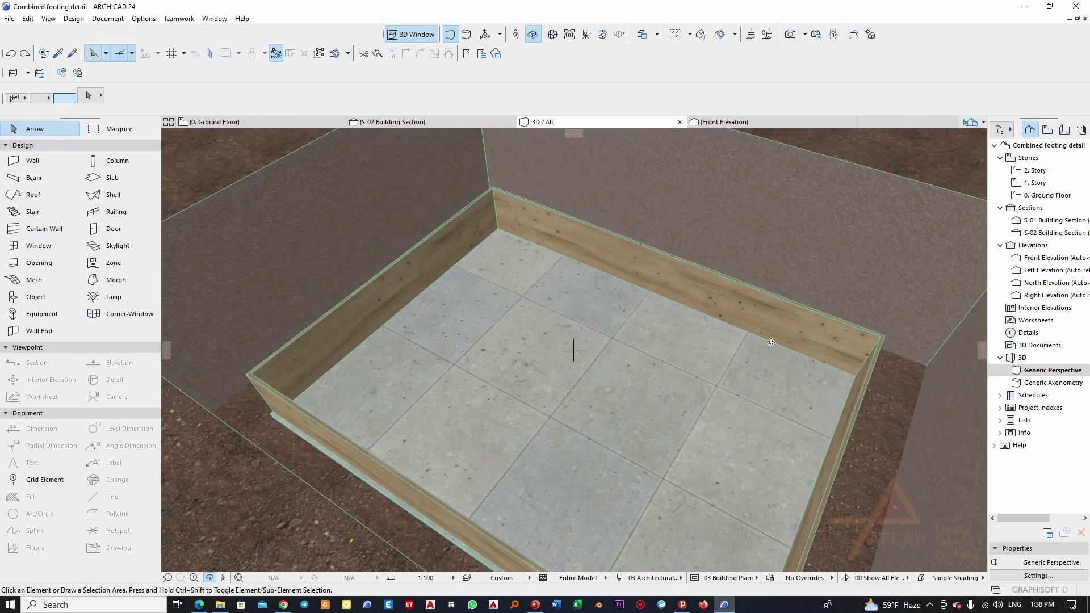
pyautogui.moveTo(445, 248); pyautogui.dragTo(490, 380)
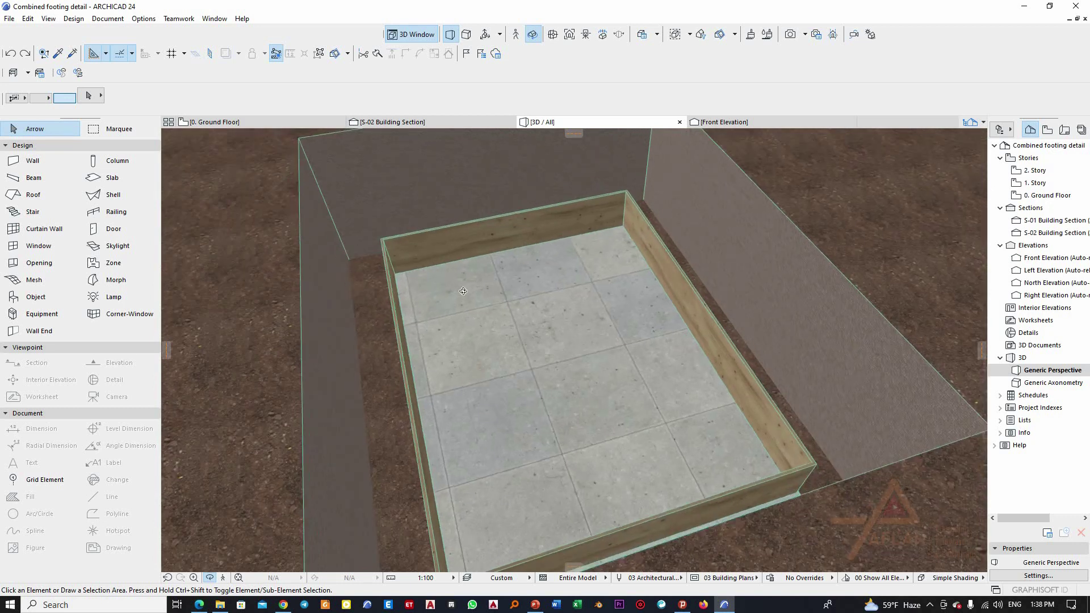
pyautogui.moveTo(480, 376); pyautogui.dragTo(367, 356)
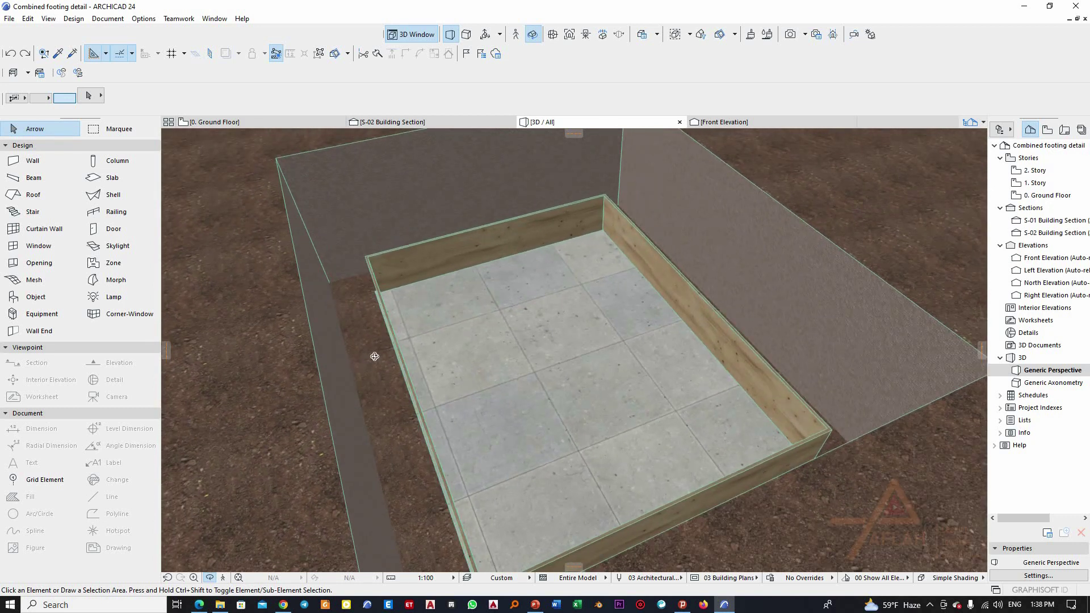
pyautogui.moveTo(499, 348); pyautogui.dragTo(353, 363)
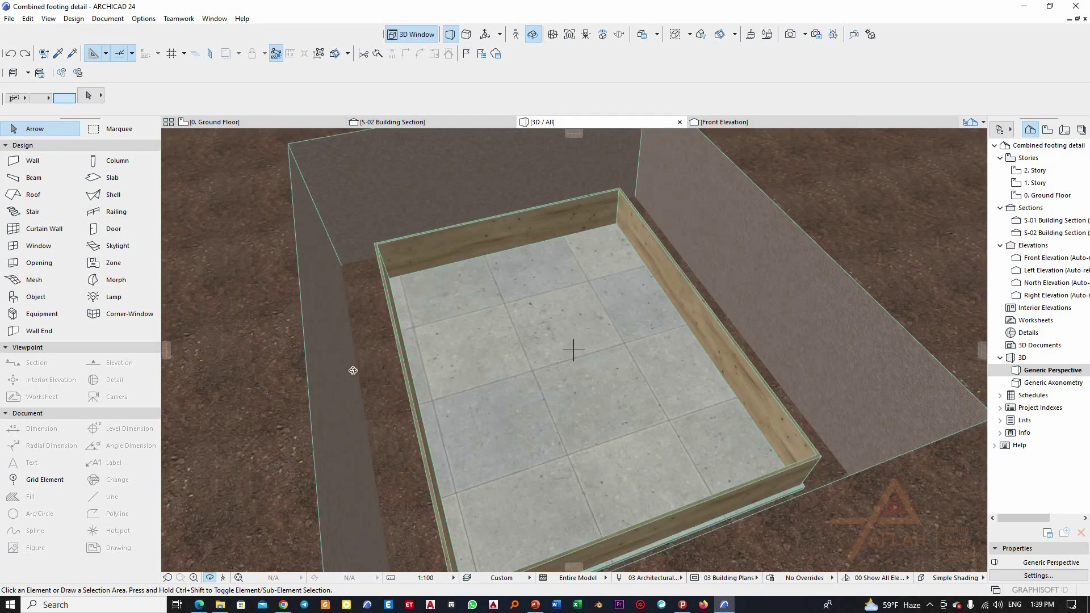
pyautogui.moveTo(503, 342); pyautogui.dragTo(658, 322)
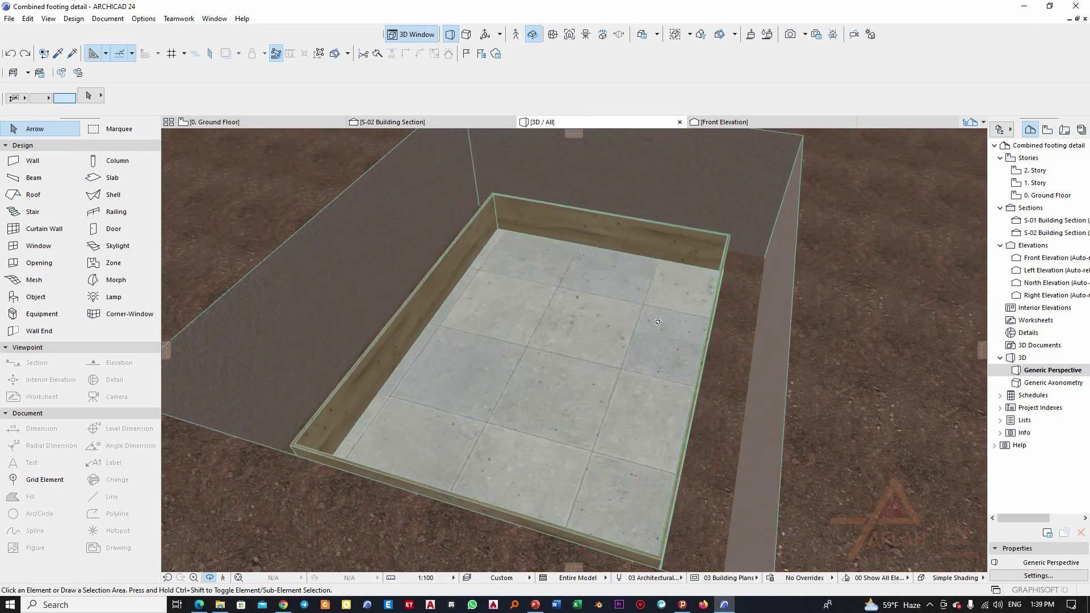
pyautogui.moveTo(645, 394); pyautogui.dragTo(714, 408)
pyautogui.scroll(3, 714, 407)
pyautogui.keyDown('shift'); pyautogui.moveTo(572, 350); pyautogui.dragTo(743, 407, button='middle'); pyautogui.keyUp('shift')
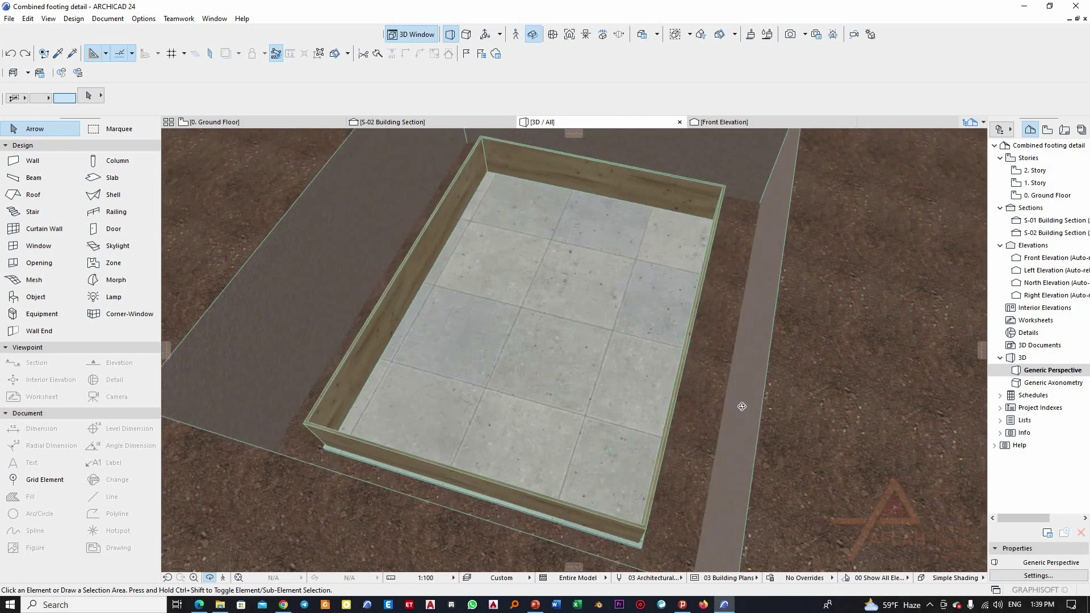
# Inspect closely the formwork's corner and the slab edge projecting beneath the boards, then review the whole frame
pyautogui.scroll(4, 664, 383)
pyautogui.scroll(-3, 621, 469)
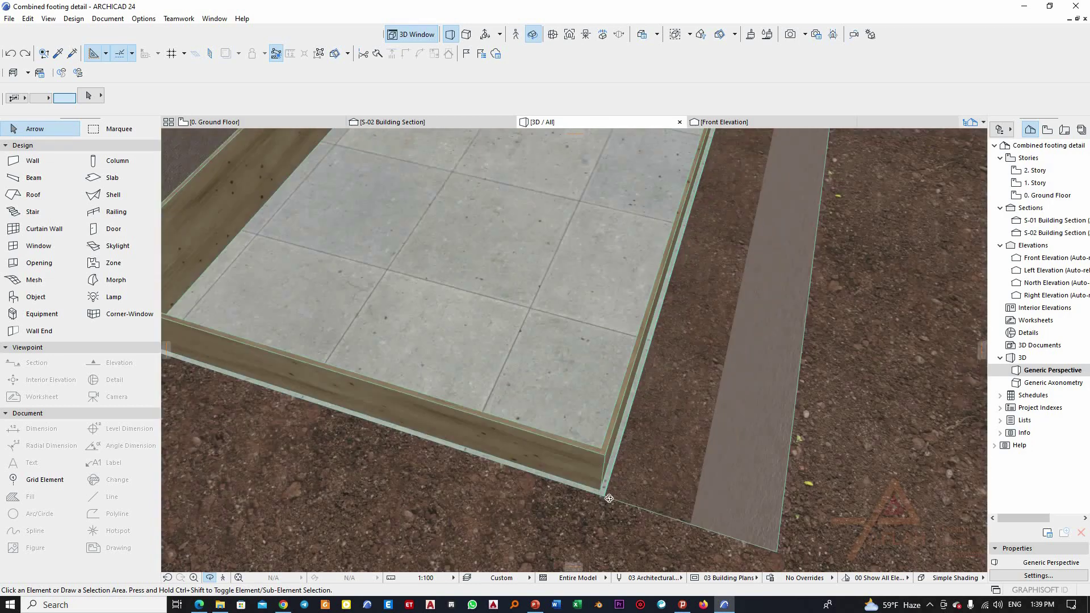
pyautogui.scroll(2, 619, 453)
pyautogui.scroll(3, 535, 407)
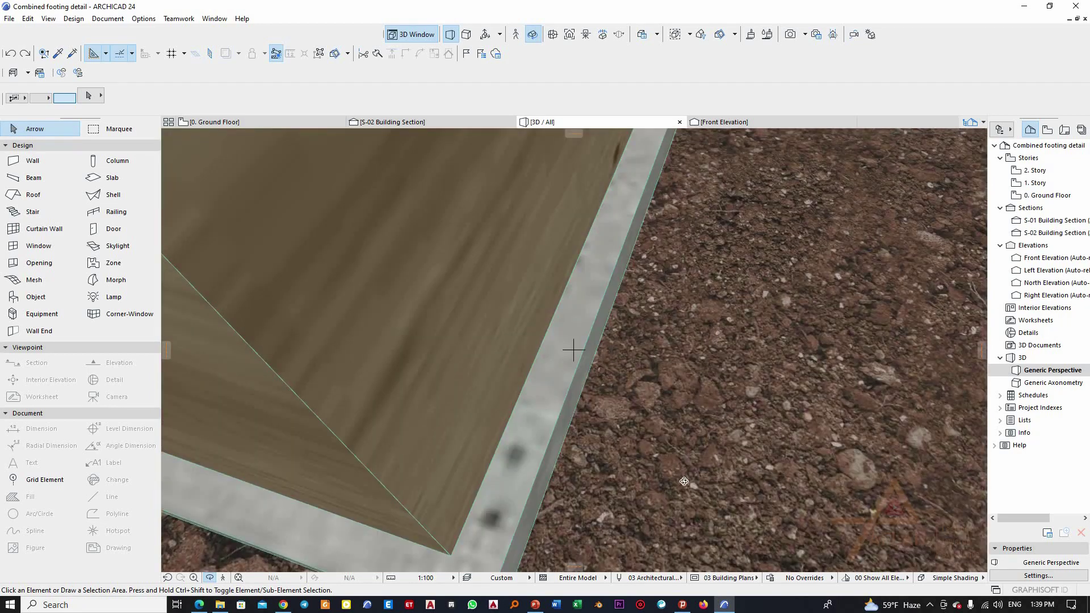
pyautogui.scroll(-5, 684, 482)
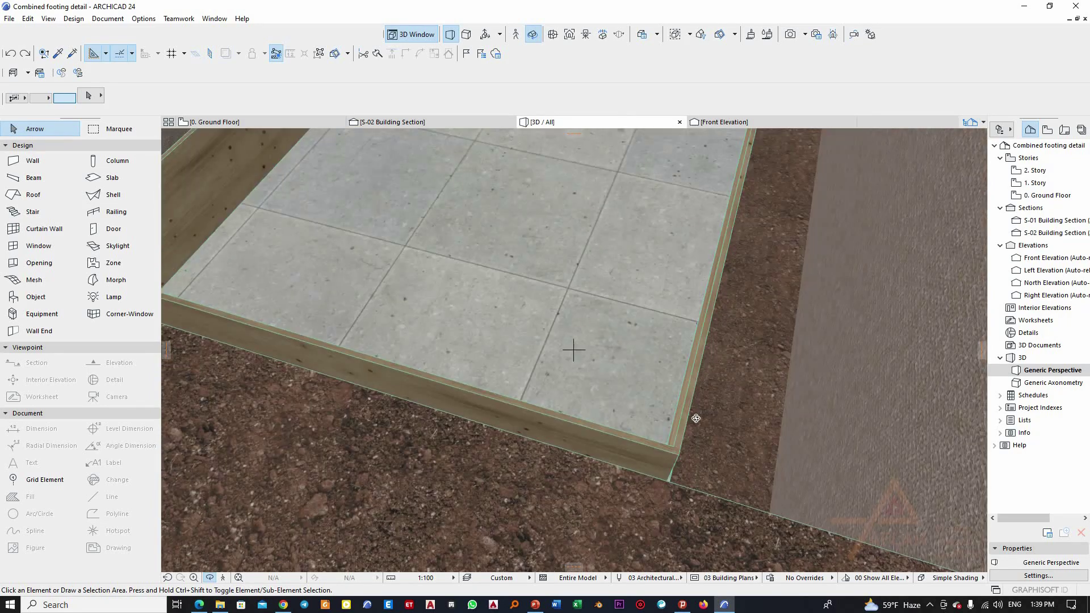
pyautogui.moveTo(696, 419); pyautogui.dragTo(698, 382)
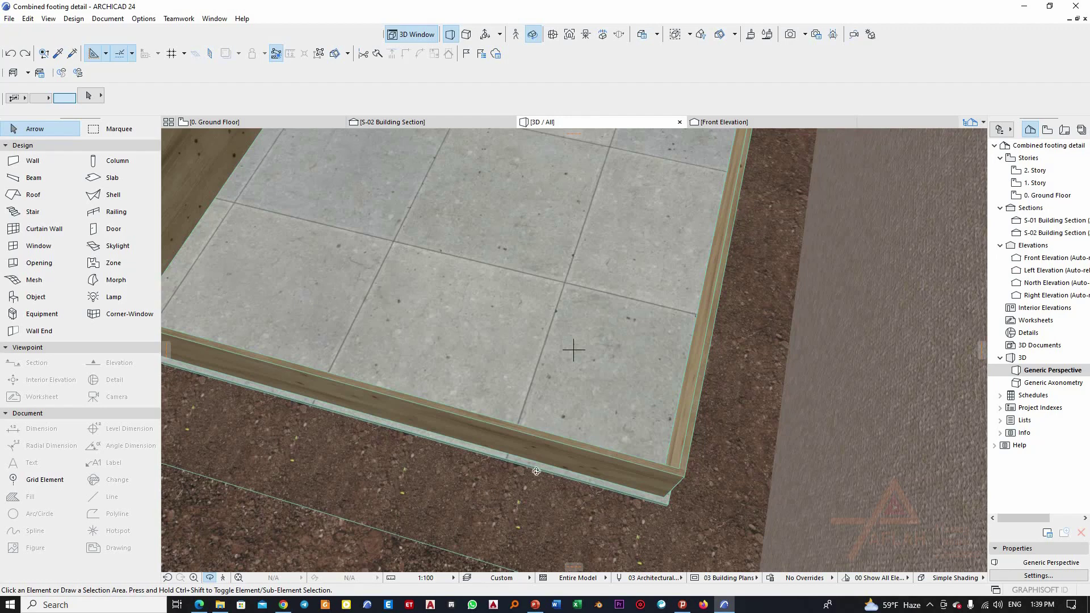
pyautogui.moveTo(560, 483); pyautogui.dragTo(535, 413)
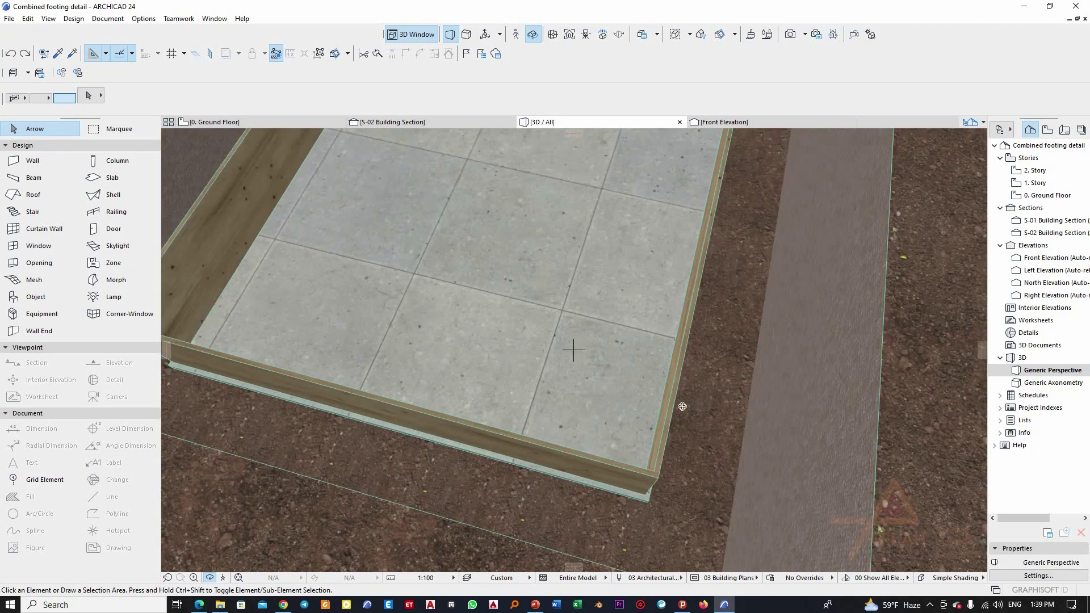
pyautogui.moveTo(682, 406); pyautogui.dragTo(471, 224)
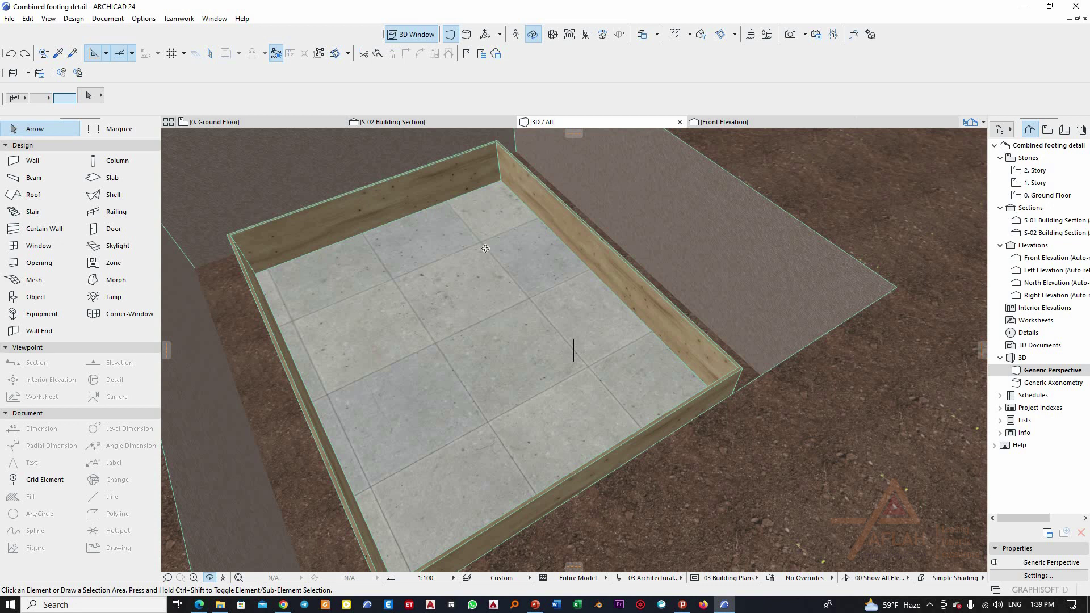
pyautogui.scroll(3, 483, 297)
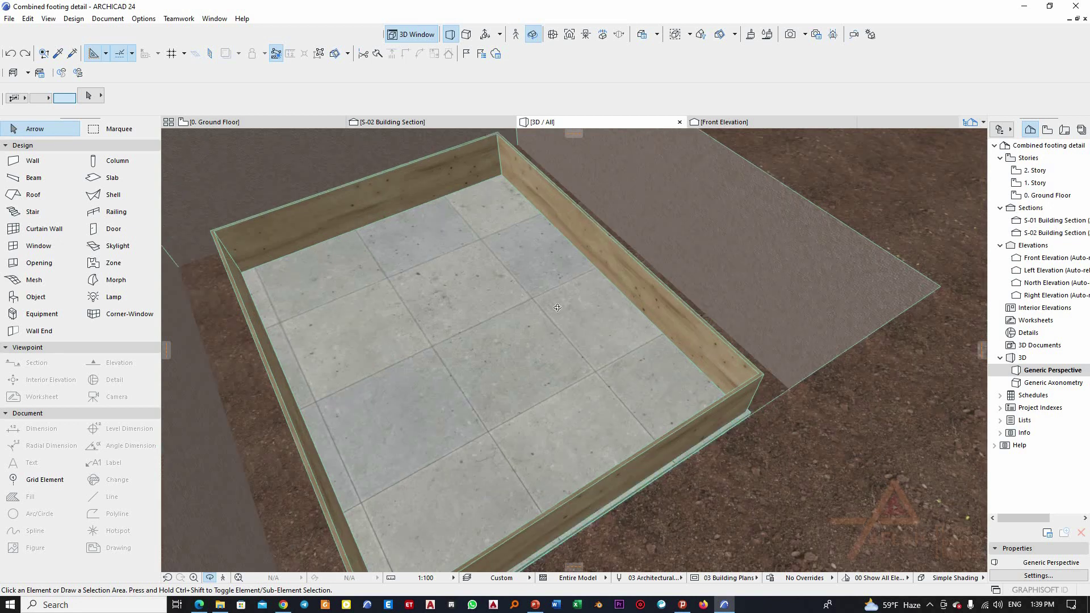
# Examine the small spacer blocks arranged in a grid on the concrete slab, viewing them from several sides within the timber formwork
pyautogui.scroll(-2, 483, 297)
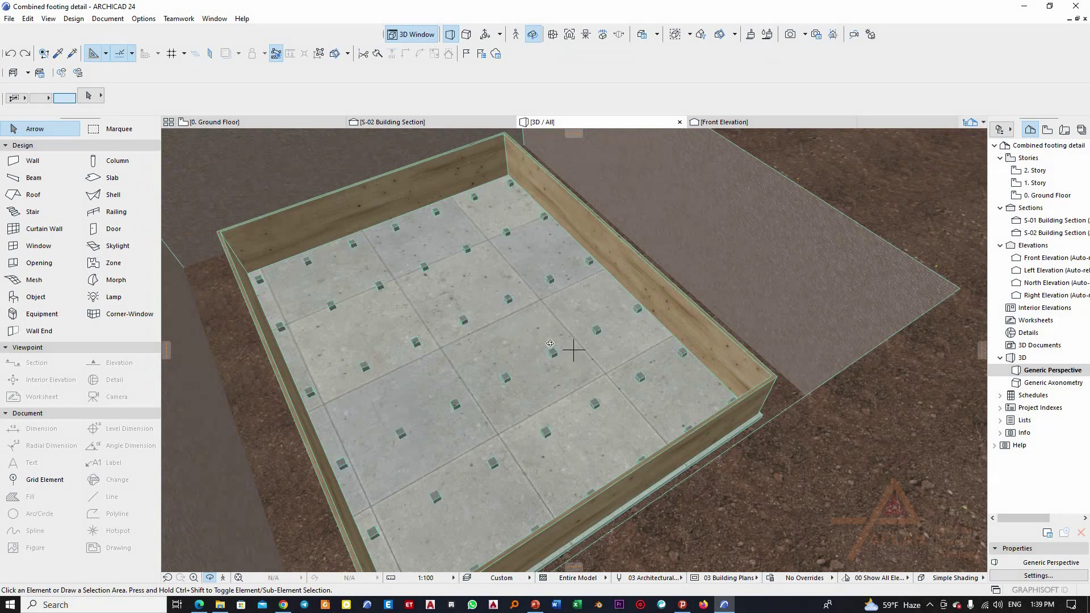
pyautogui.moveTo(550, 344); pyautogui.dragTo(590, 335)
pyautogui.scroll(3, 526, 377)
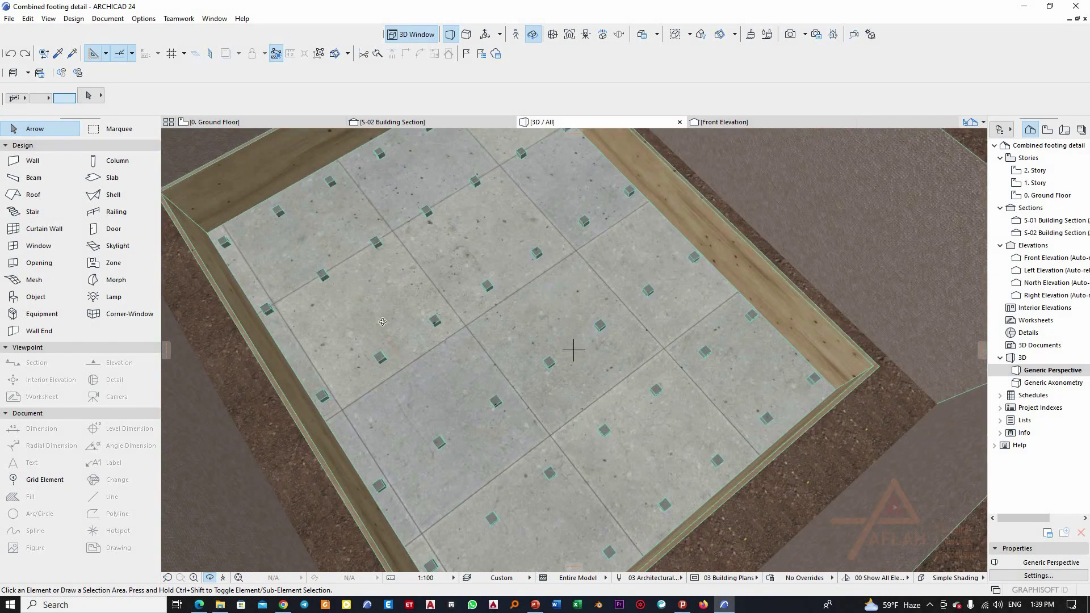
pyautogui.scroll(-1, 383, 322)
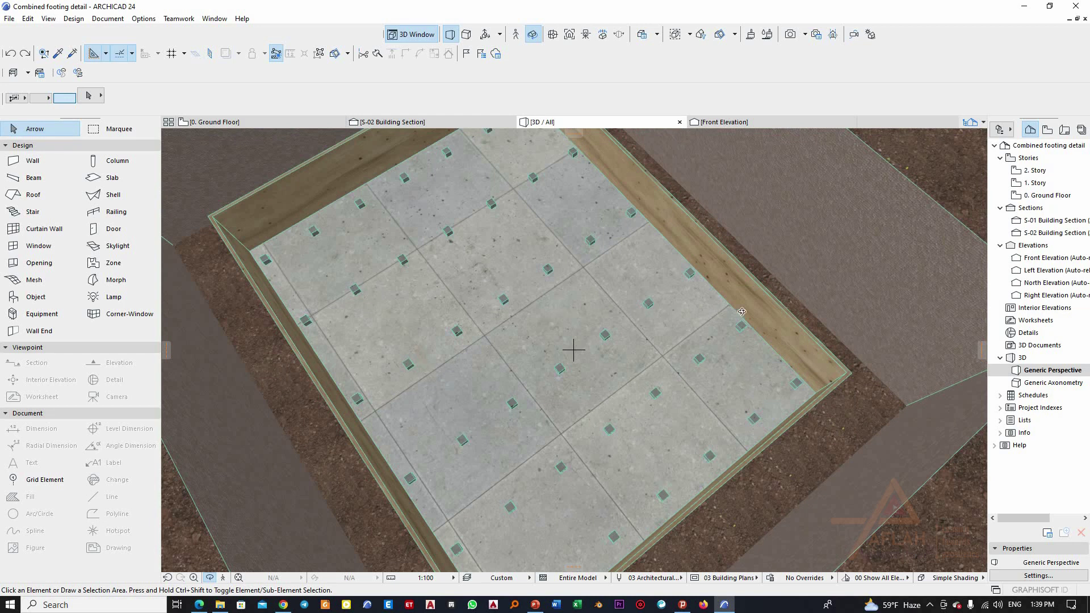
pyautogui.moveTo(741, 312); pyautogui.dragTo(646, 319)
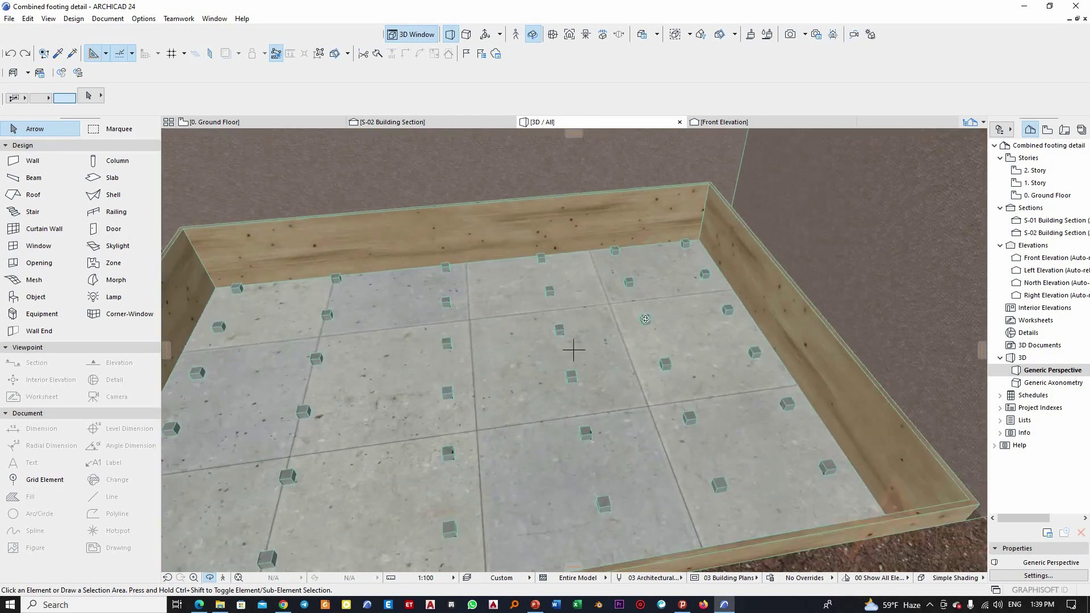
pyautogui.moveTo(741, 306); pyautogui.dragTo(717, 302)
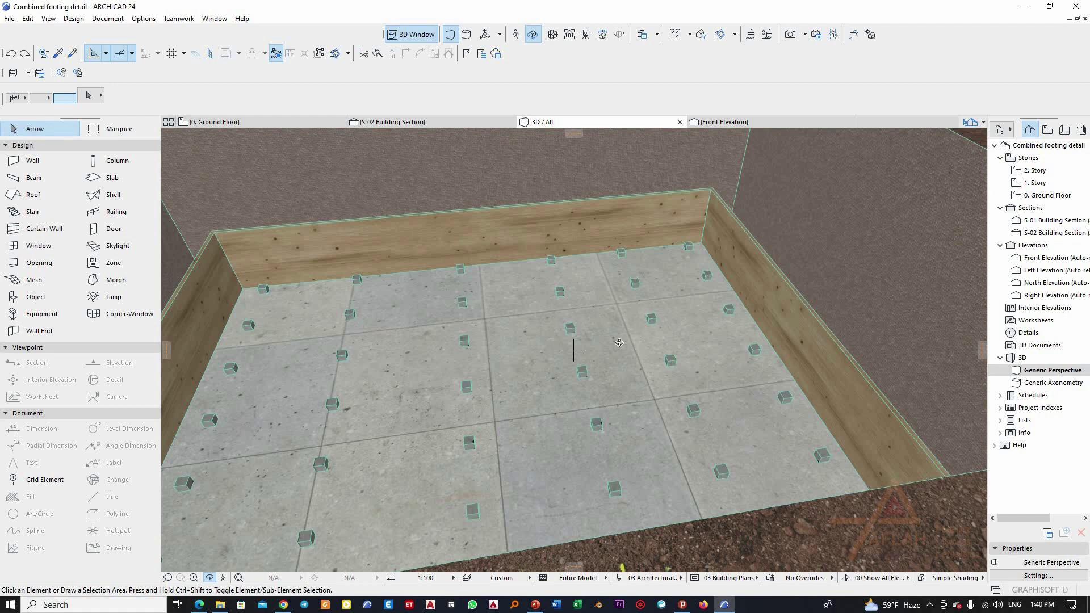
pyautogui.moveTo(530, 347); pyautogui.dragTo(660, 330)
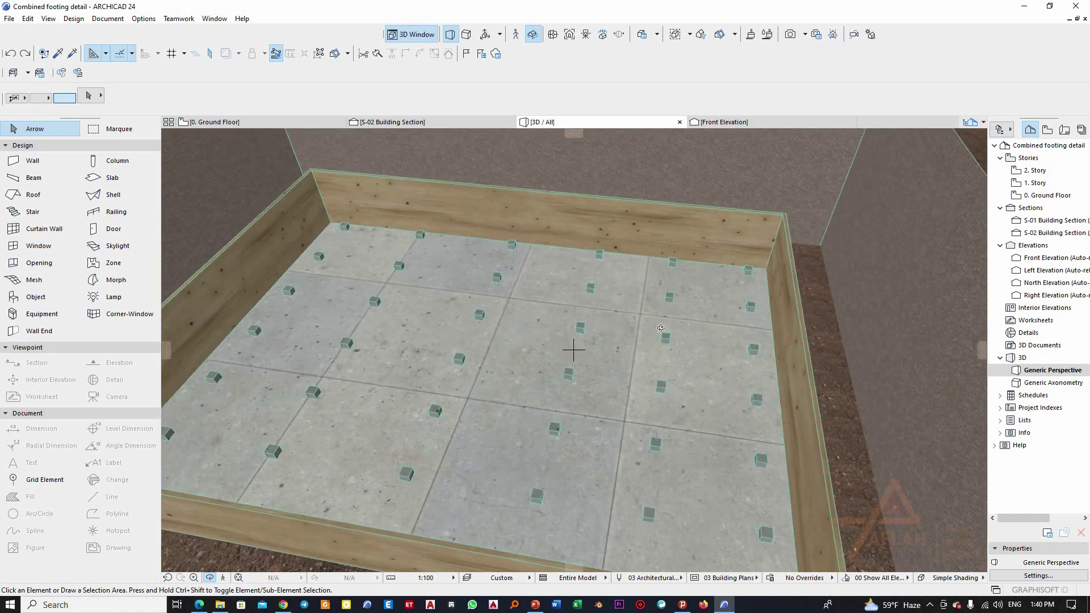
pyautogui.moveTo(463, 348); pyautogui.dragTo(535, 332)
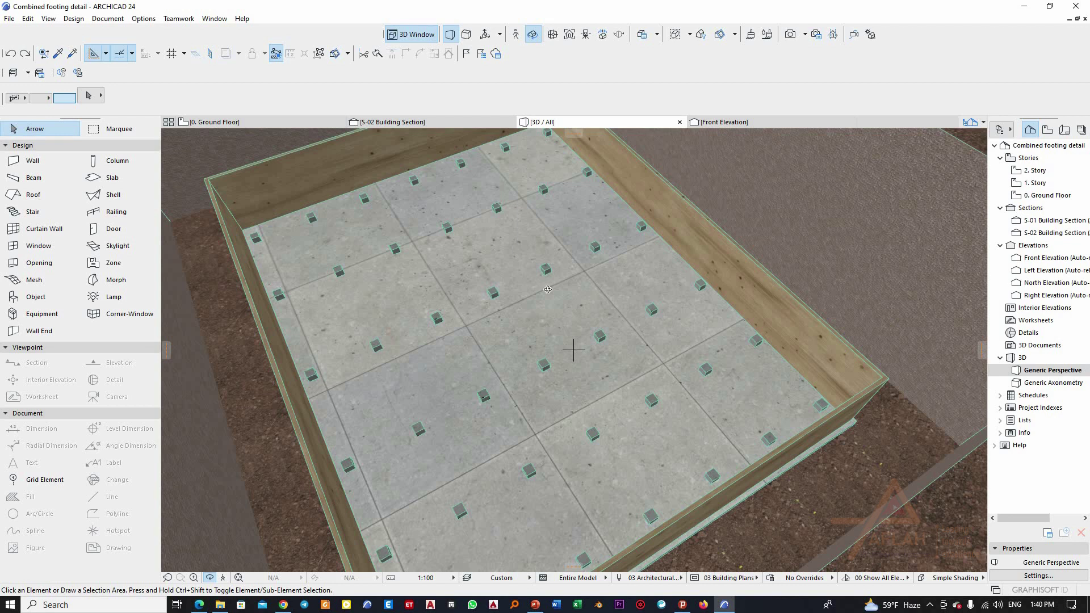
pyautogui.moveTo(651, 329); pyautogui.dragTo(435, 239)
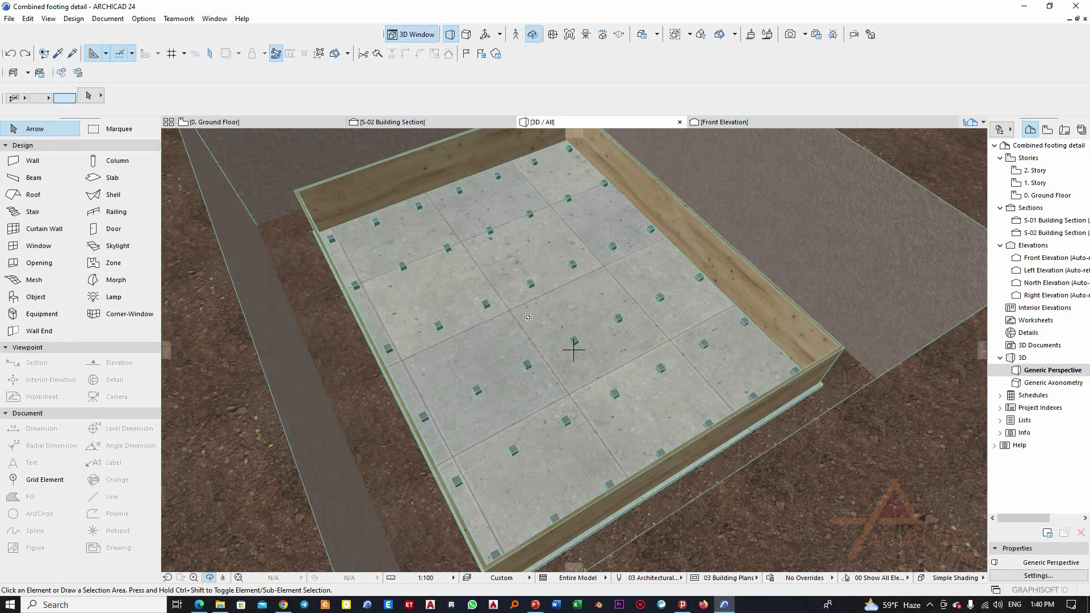
pyautogui.scroll(2, 527, 316)
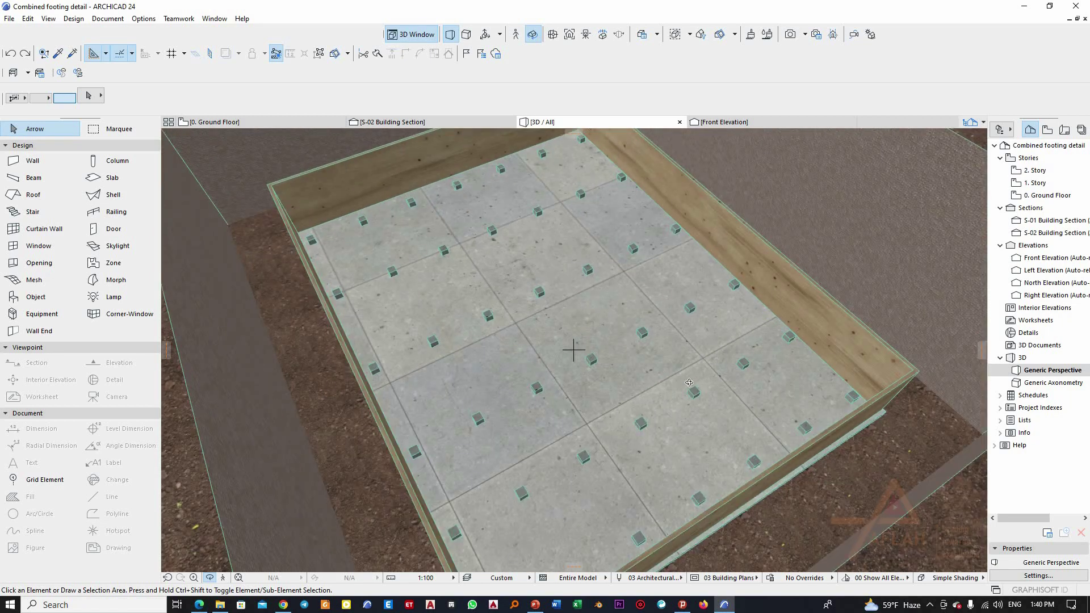
pyautogui.moveTo(690, 383); pyautogui.dragTo(743, 436)
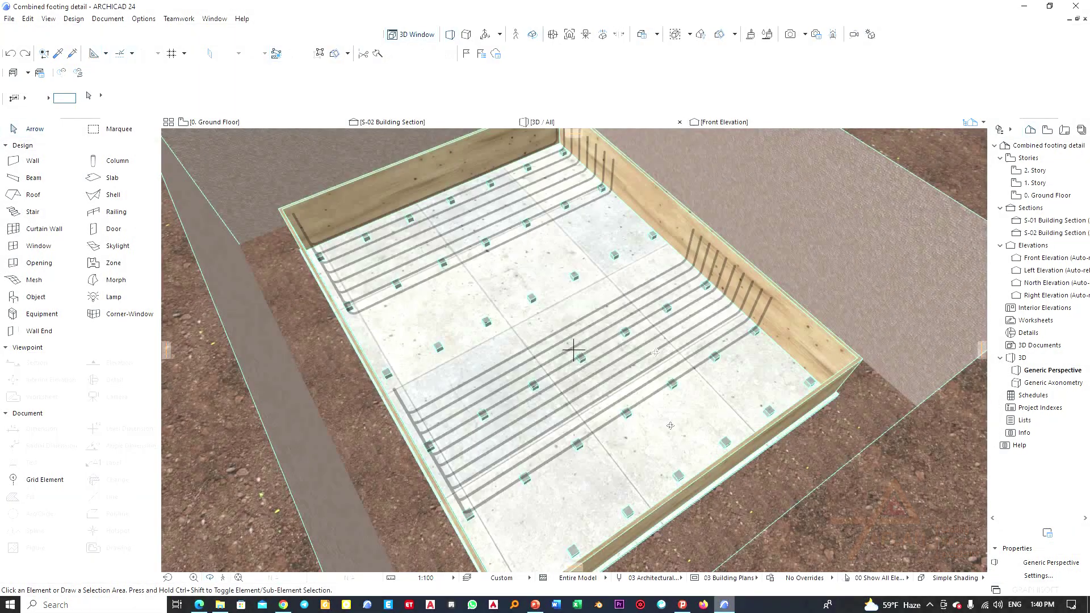
# Inspect the two groups of black reinforcement bars with bent-up ends laid across the spacer blocks
pyautogui.moveTo(690, 412); pyautogui.dragTo(639, 327)
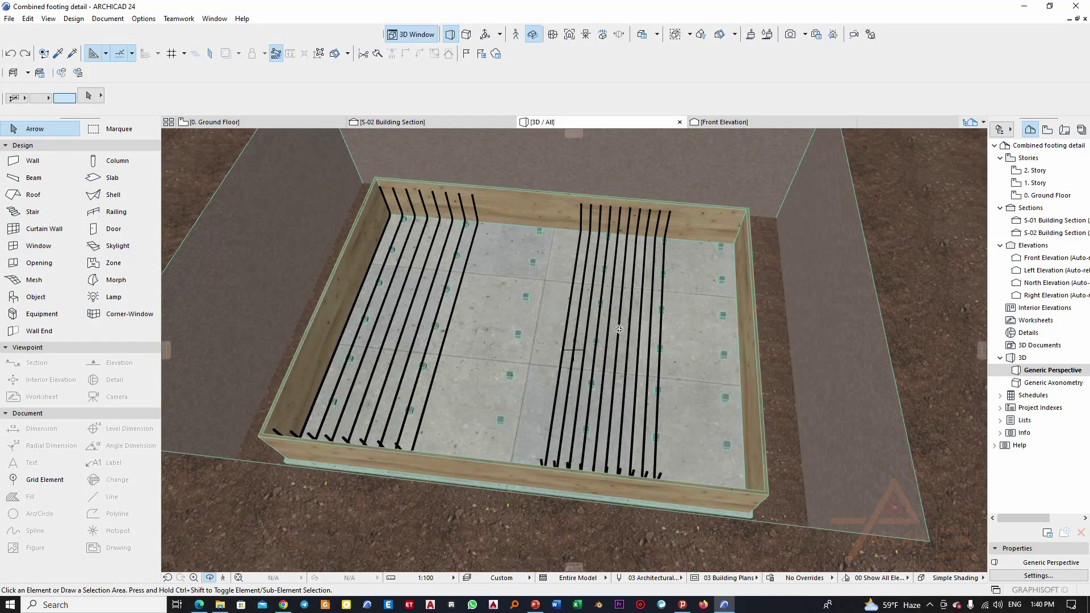
pyautogui.scroll(1, 622, 335)
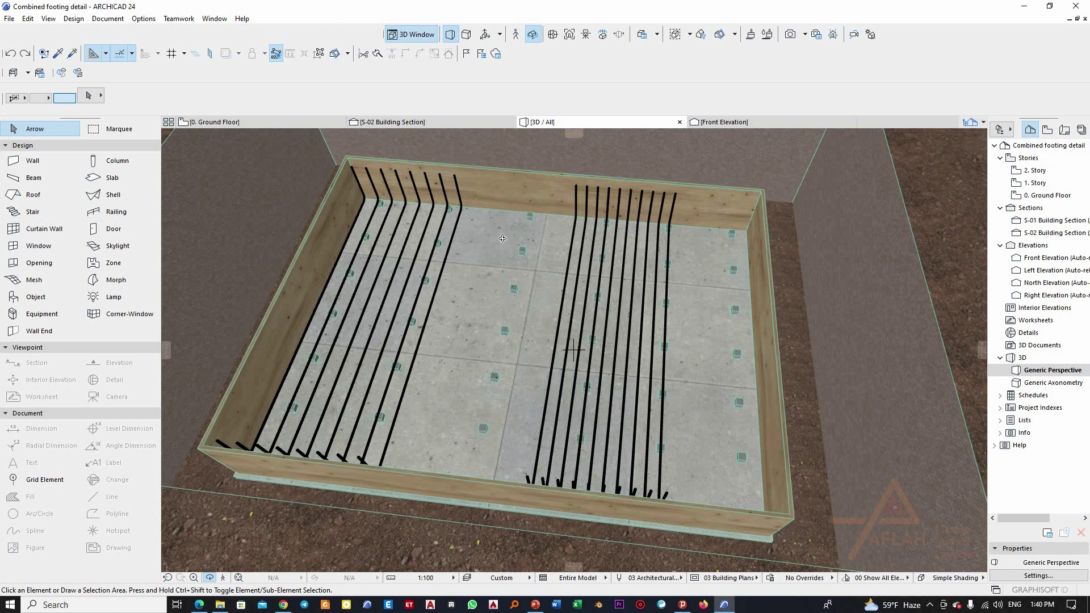
pyautogui.scroll(2, 502, 238)
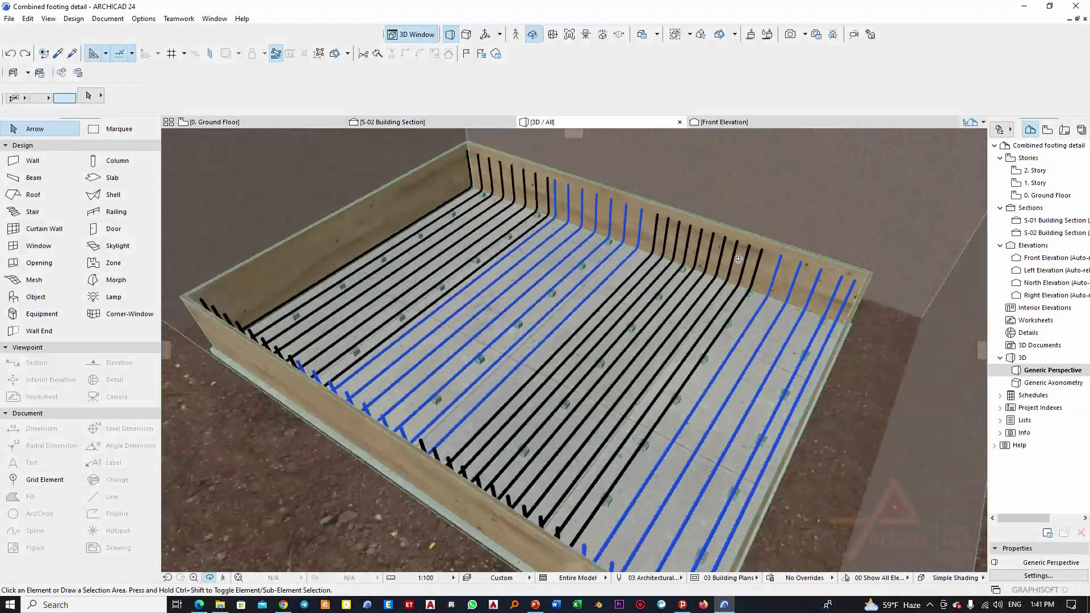
# Examine the blue reinforcement bars beside the black groups, checking the complete bottom layer and its bent-up ends along the formwork
pyautogui.moveTo(738, 259); pyautogui.dragTo(744, 385)
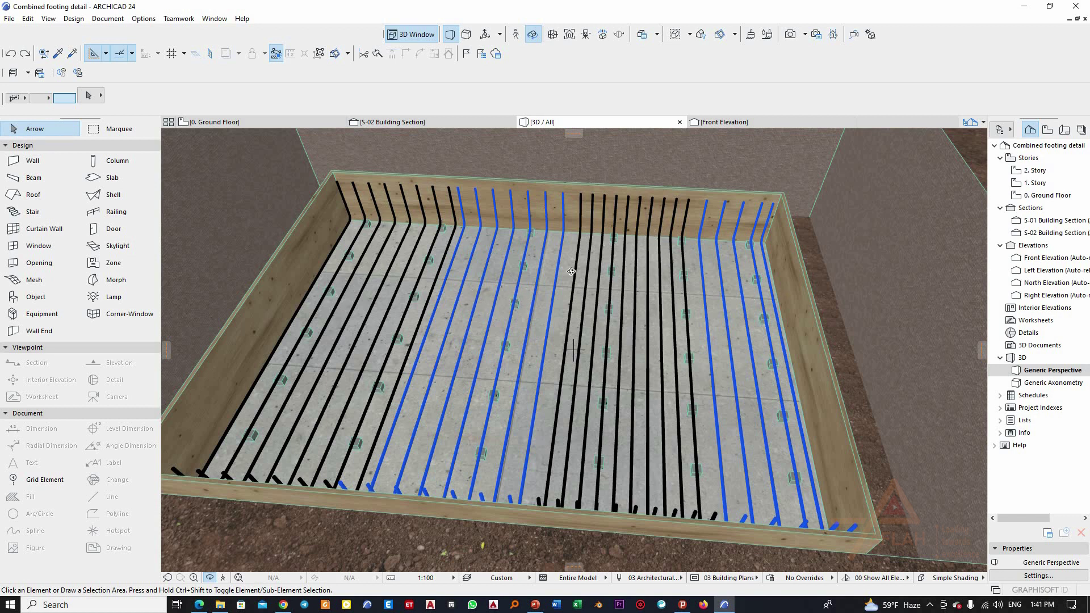
pyautogui.moveTo(487, 260)
pyautogui.mouseDown()
pyautogui.moveTo(499, 256)
pyautogui.moveTo(489, 252)
pyautogui.mouseUp()
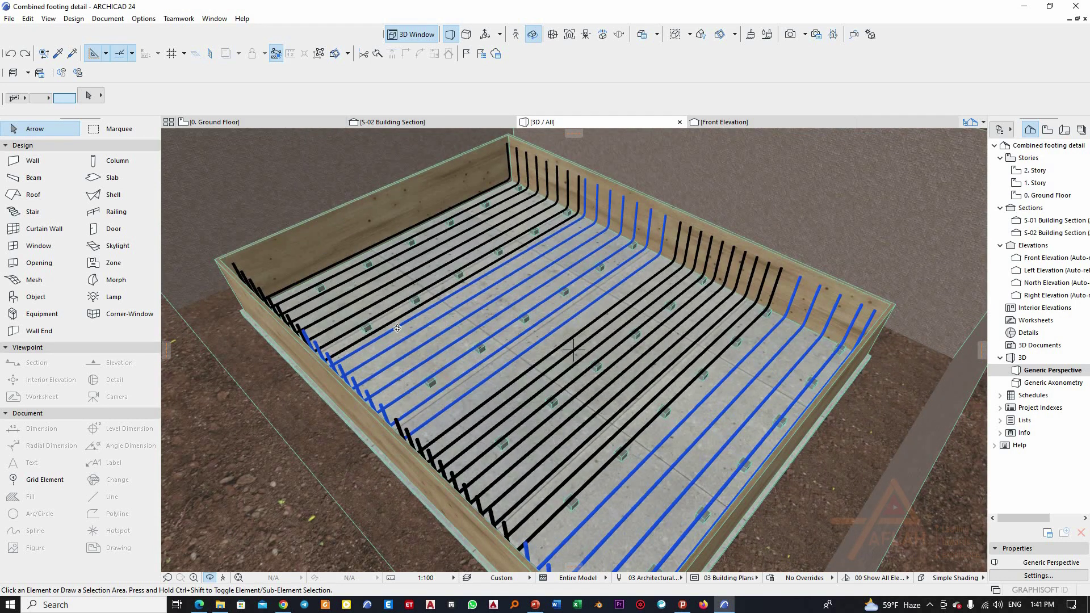
pyautogui.scroll(-2, 483, 268)
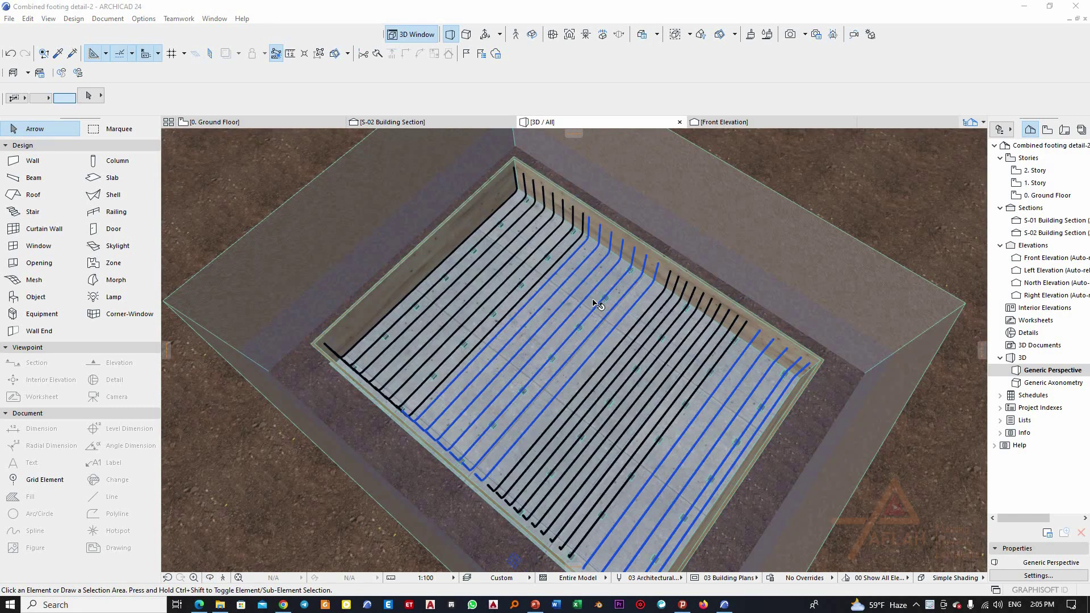
pyautogui.scroll(4, 606, 299)
pyautogui.scroll(-2, 467, 271)
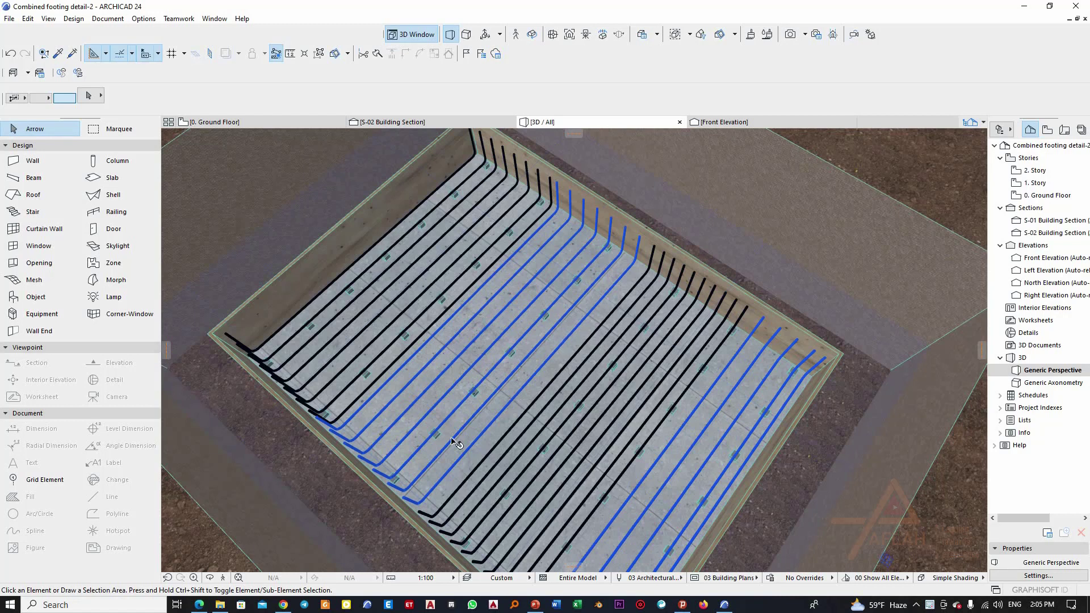
pyautogui.scroll(1, 521, 392)
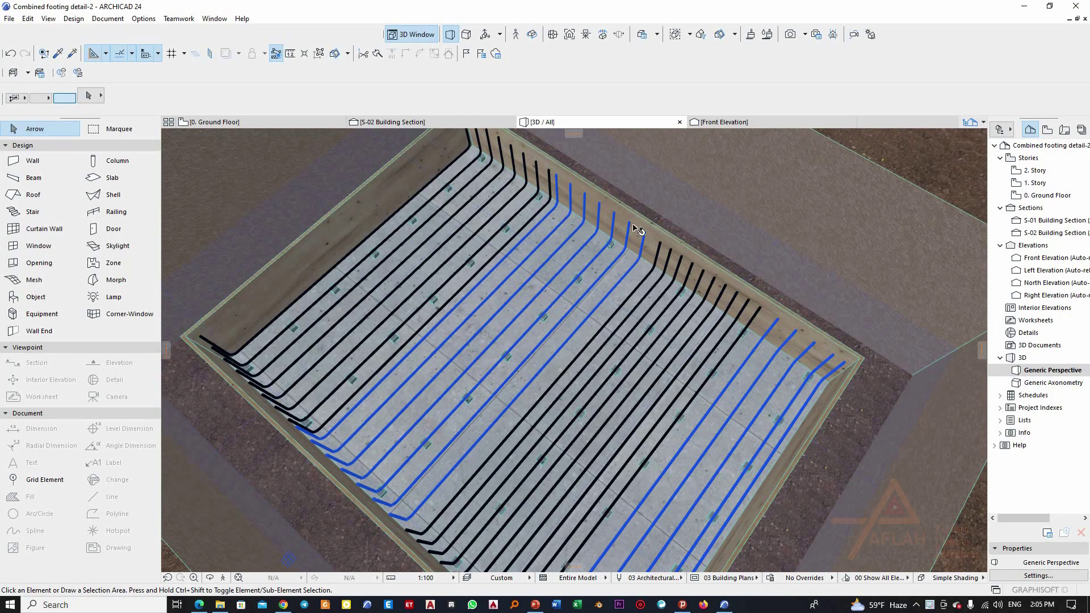
pyautogui.scroll(-2, 636, 260)
pyautogui.scroll(2, 638, 263)
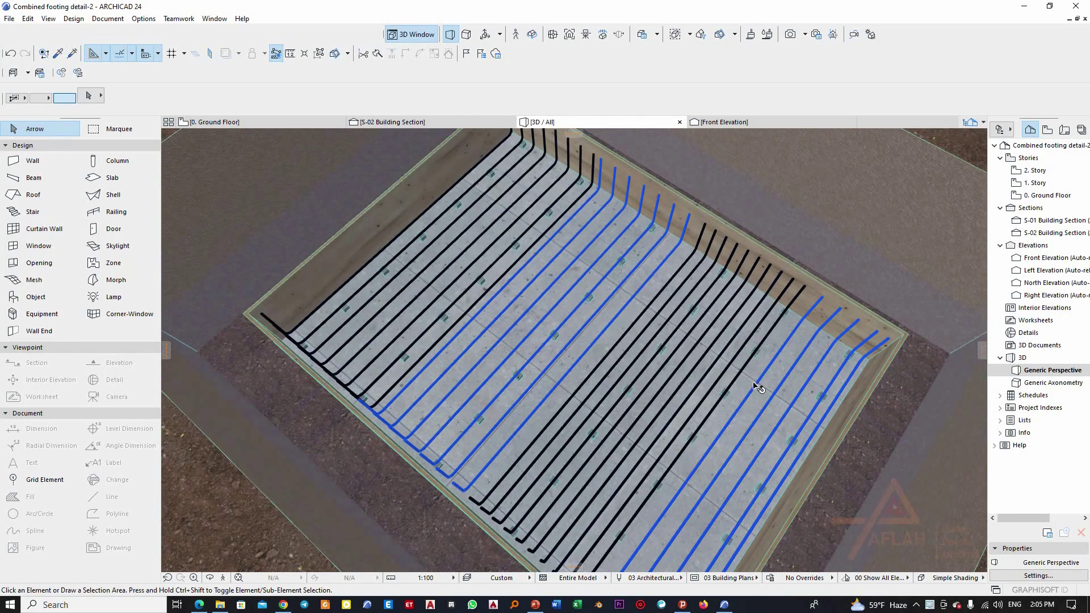